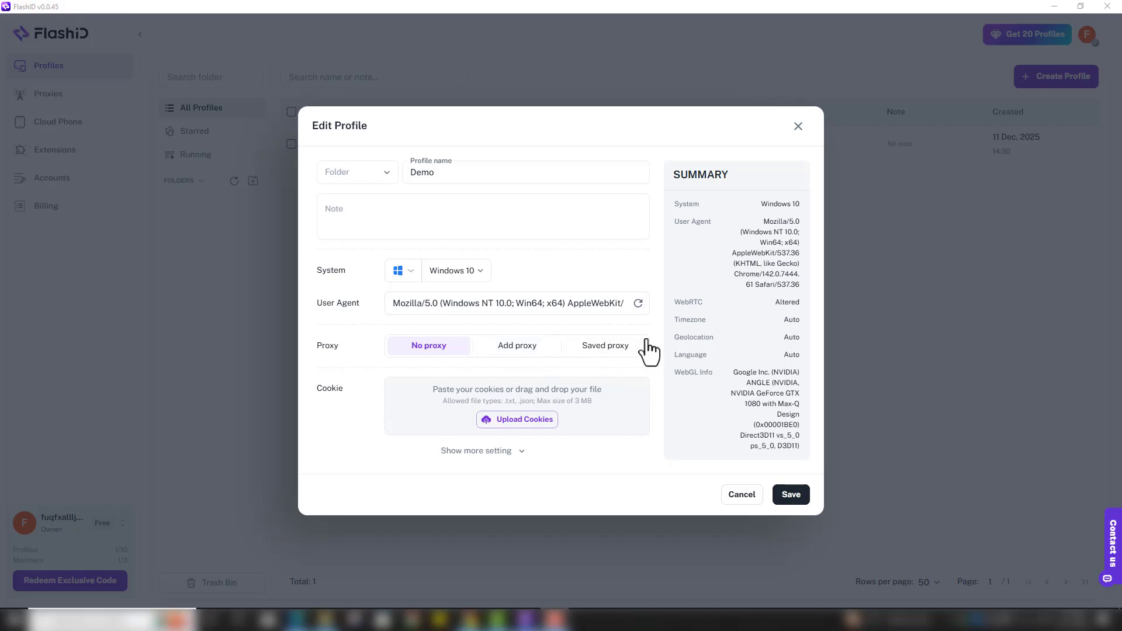
# - Start a new custom proxy entry for the Demo profile and copy the IPcook proxy line
pyautogui.click(518, 345)
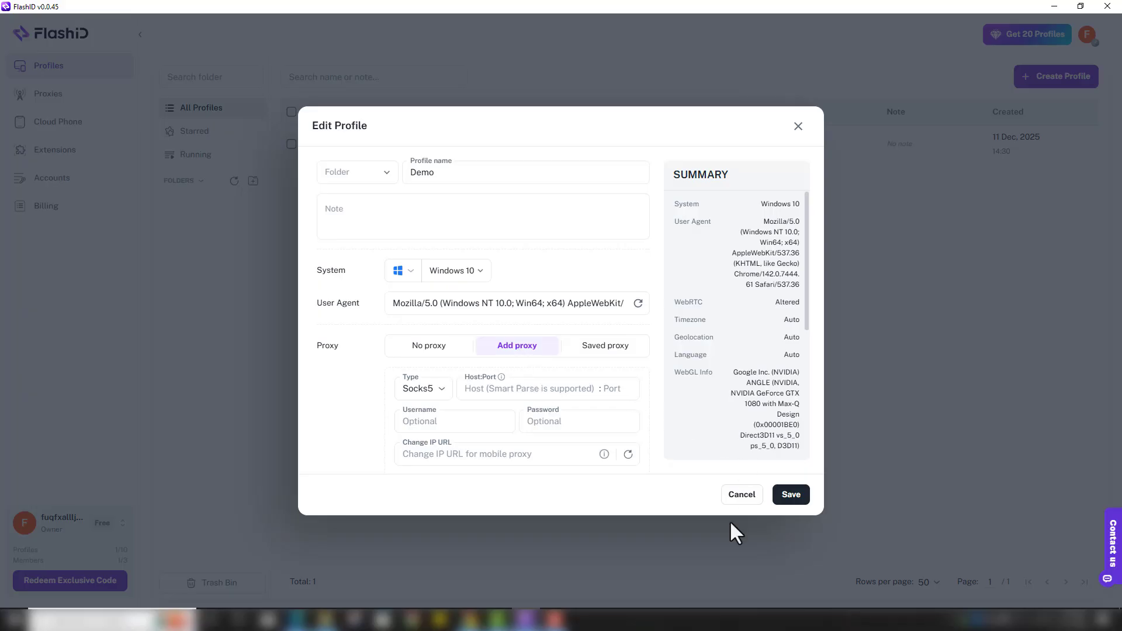
pyautogui.click(846, 622)
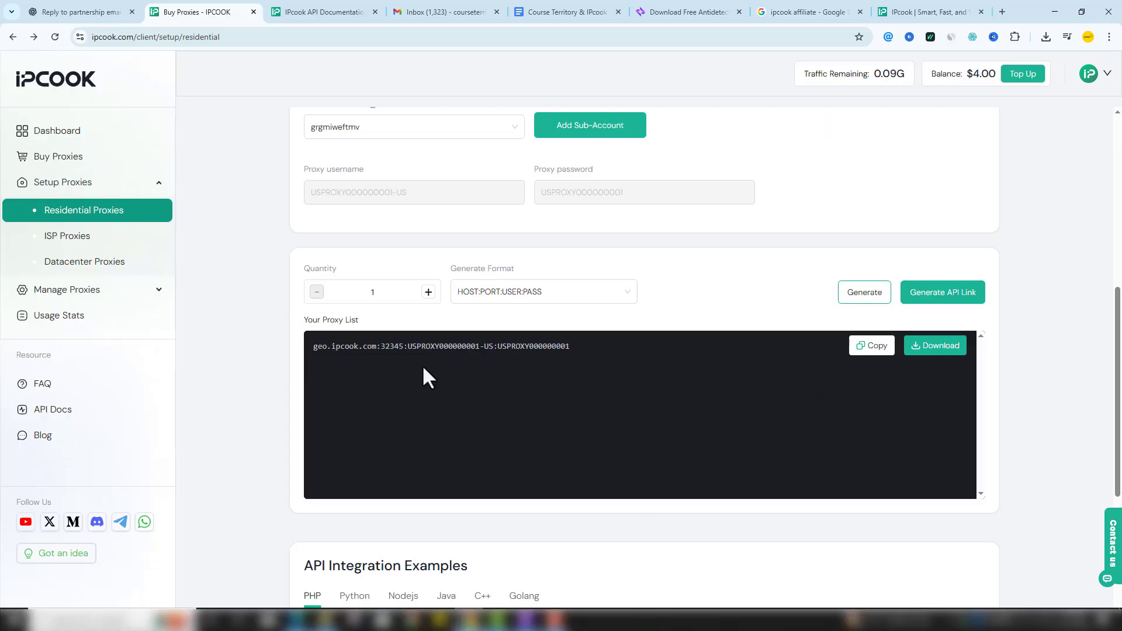
pyautogui.click(871, 346)
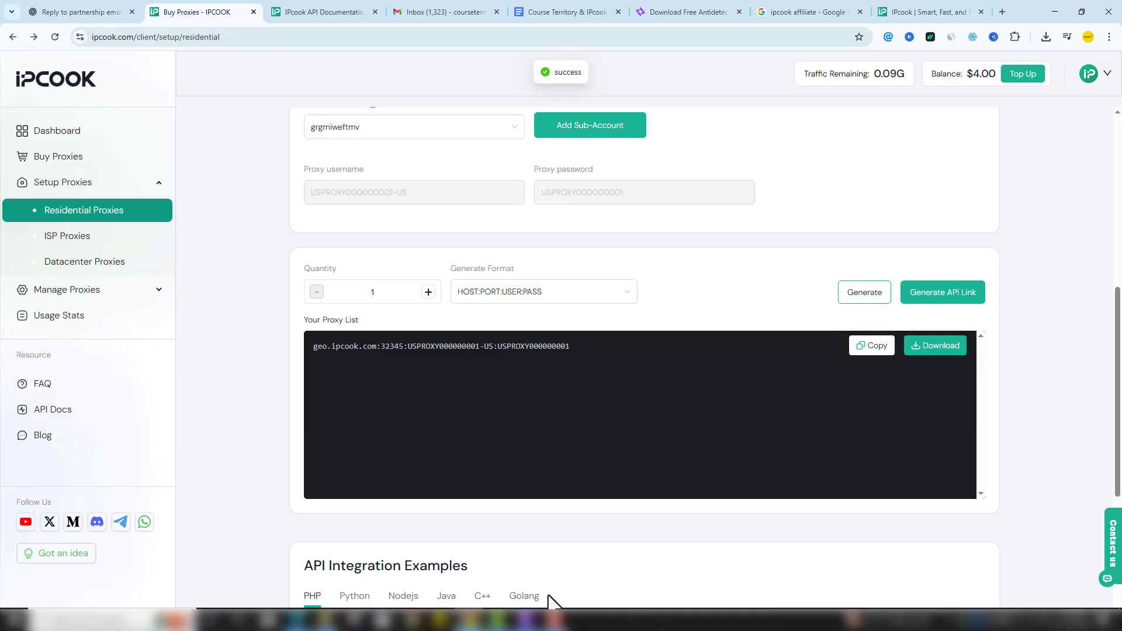
# - Paste the IPcook line to fill SOCKS5 geo.ipcook.com:32345 with credentials, and save Demo
pyautogui.click(526, 619)
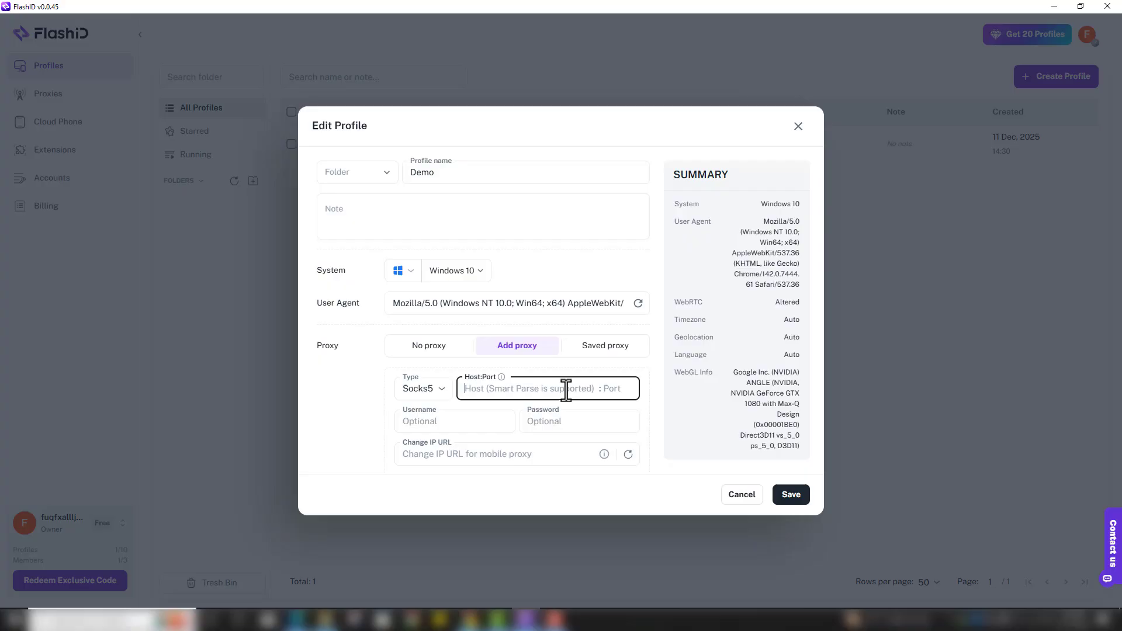
pyautogui.hotkey('ctrl', 'v')
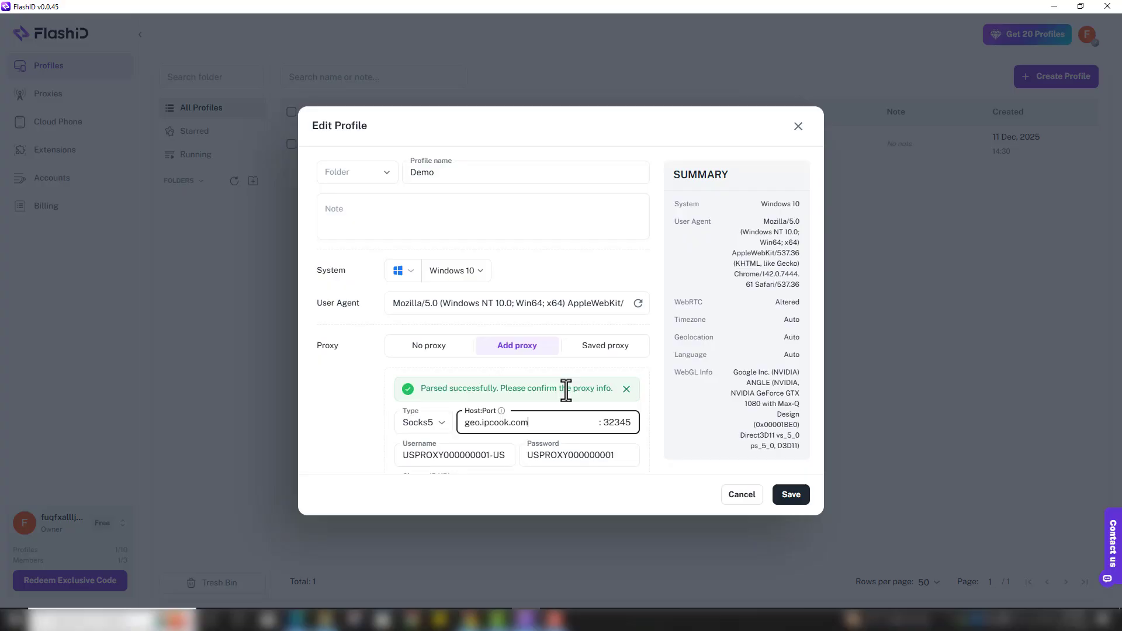
pyautogui.click(650, 417)
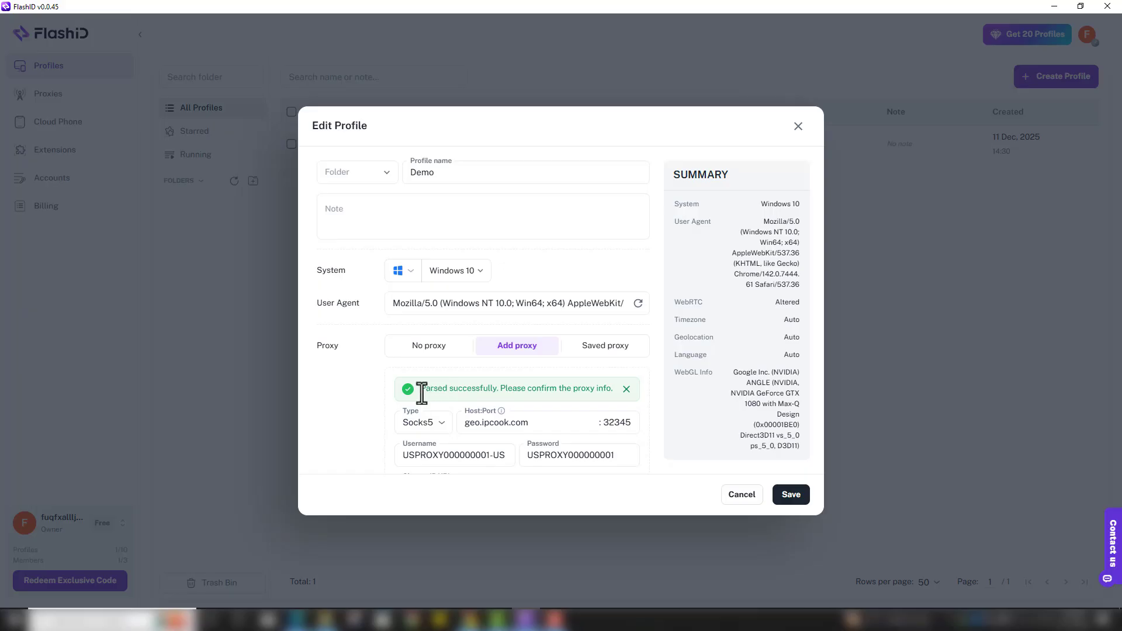
pyautogui.click(791, 495)
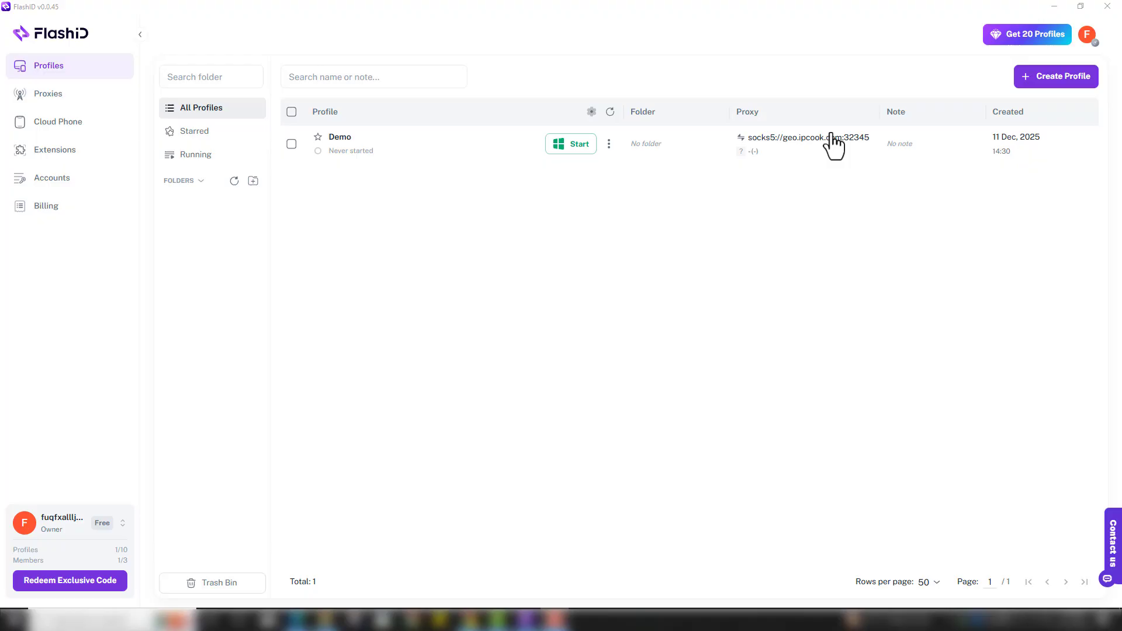
# - Start the Demo profile so FlashBrowser opens through the US proxy
pyautogui.click(571, 144)
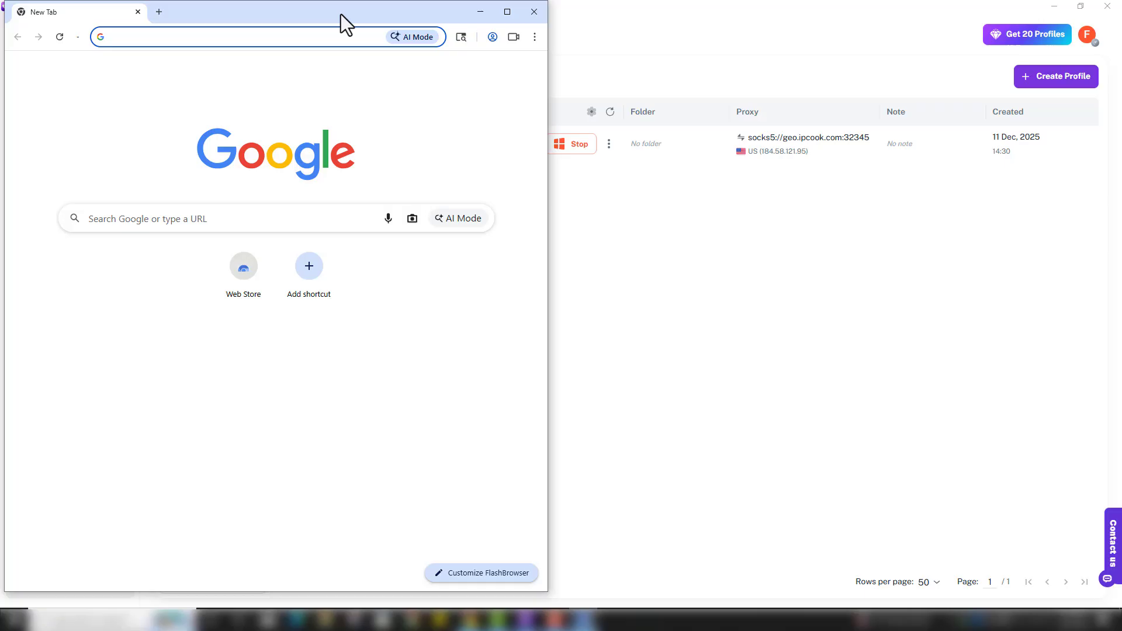
# - Centre the FlashBrowser window, search for gmail, and maximize the window
pyautogui.moveTo(341, 15); pyautogui.dragTo(611, 19)
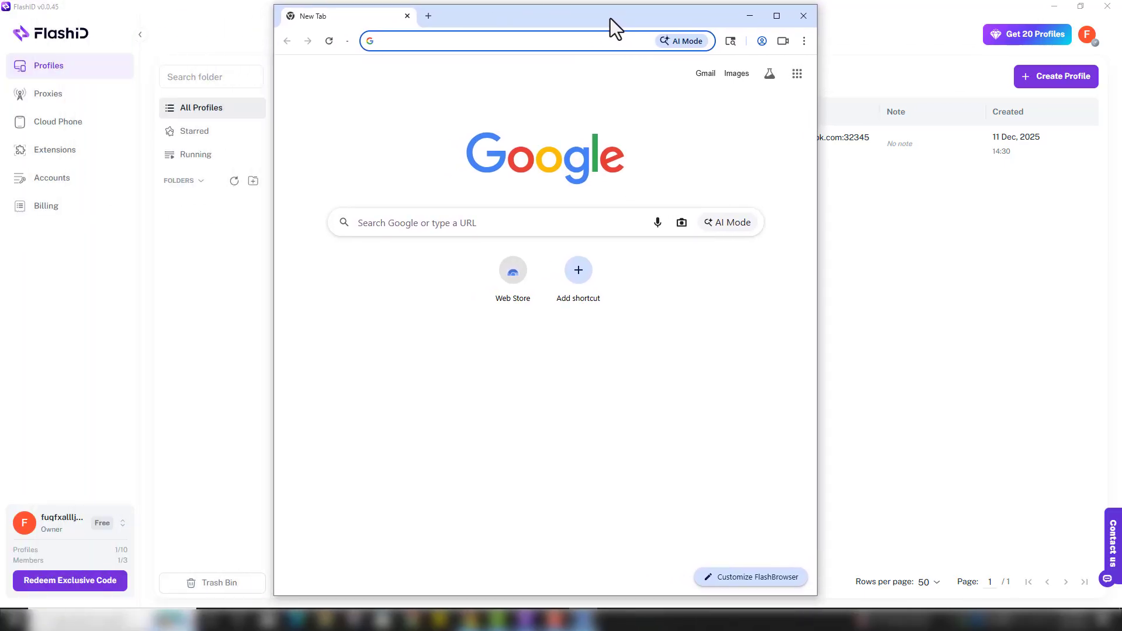
pyautogui.click(581, 41)
pyautogui.write('g')
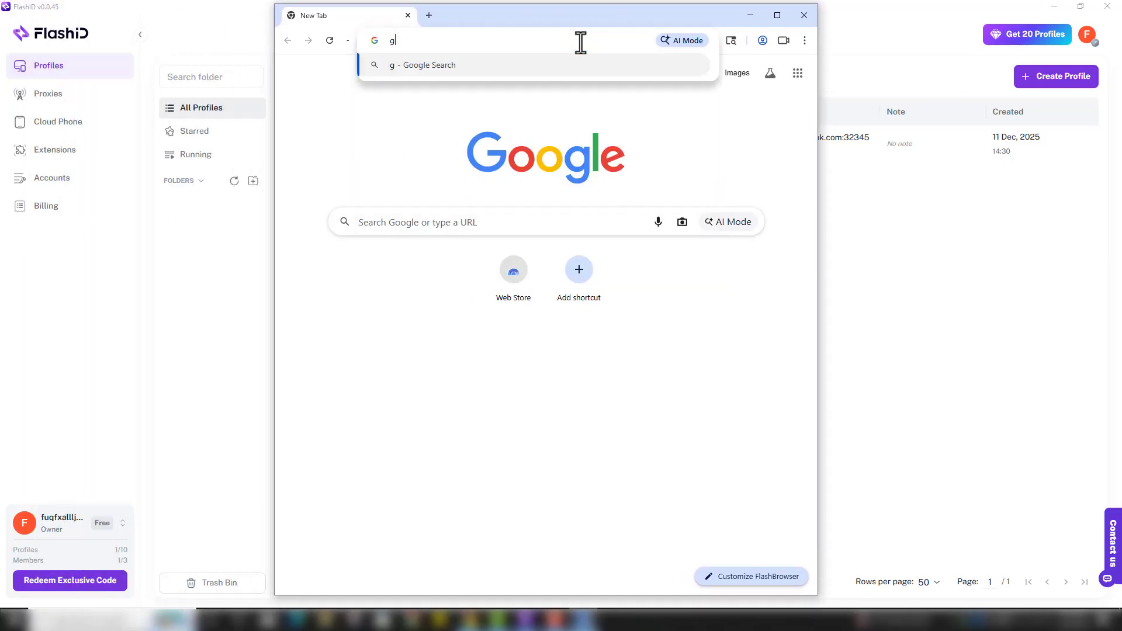
pyautogui.write('mail')
pyautogui.press('Return')
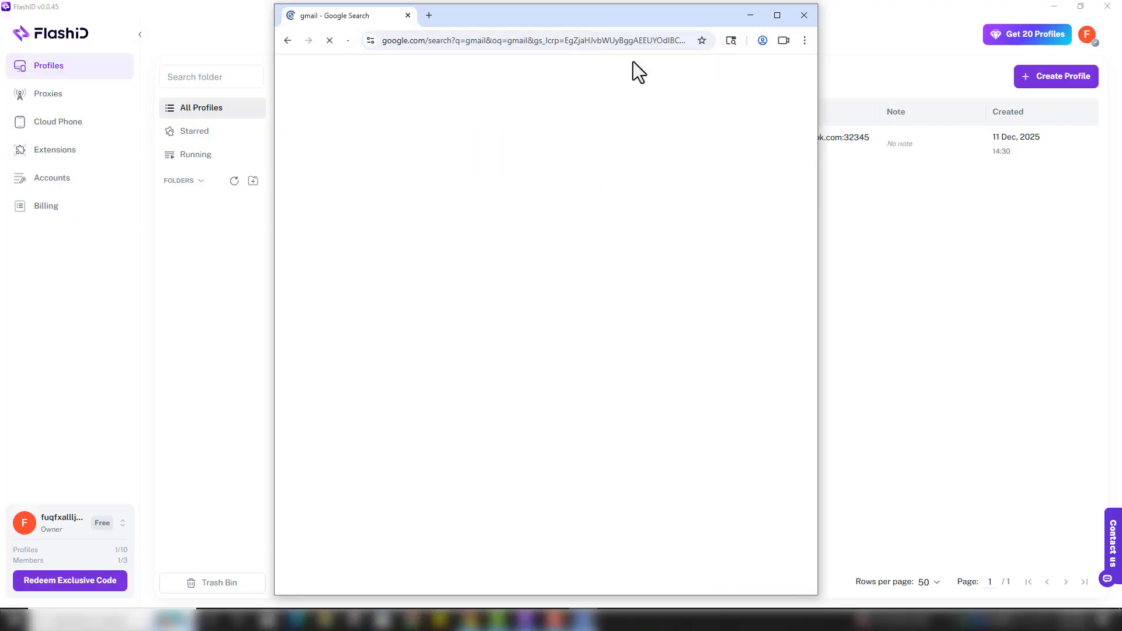
pyautogui.click(778, 15)
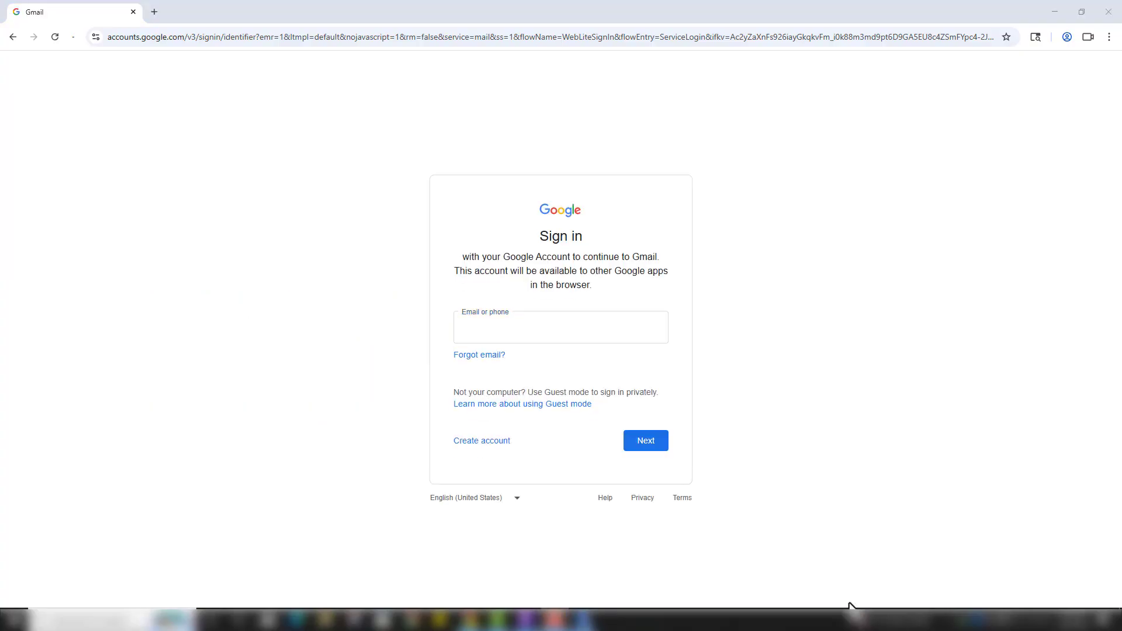
# - Begin Create account, enter the first and last name, and submit them
pyautogui.click(483, 440)
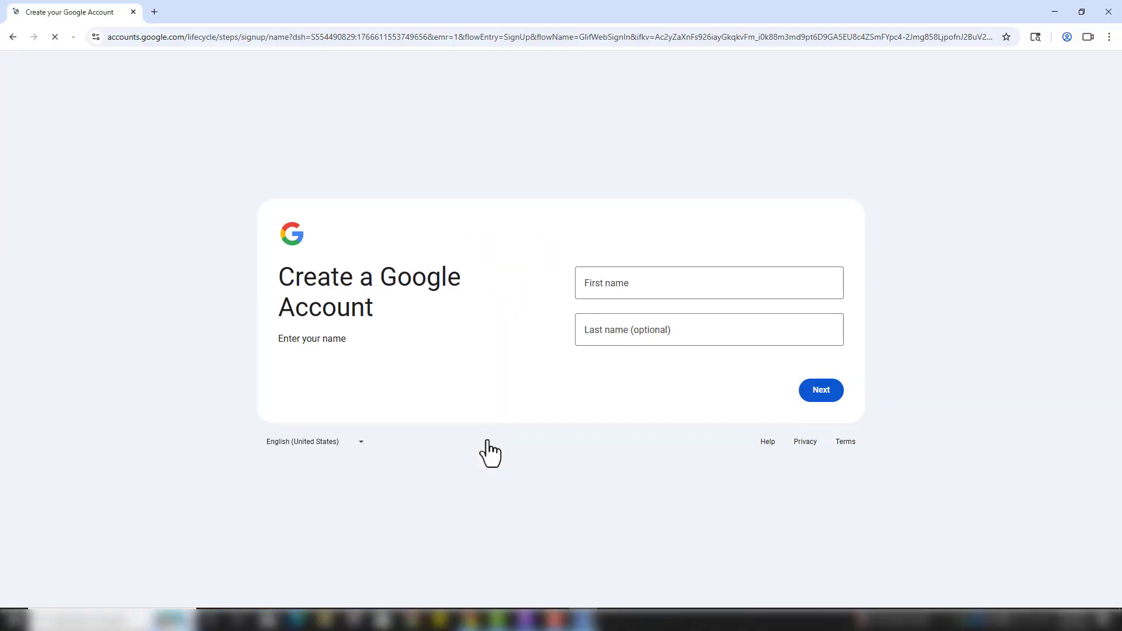
pyautogui.click(638, 287)
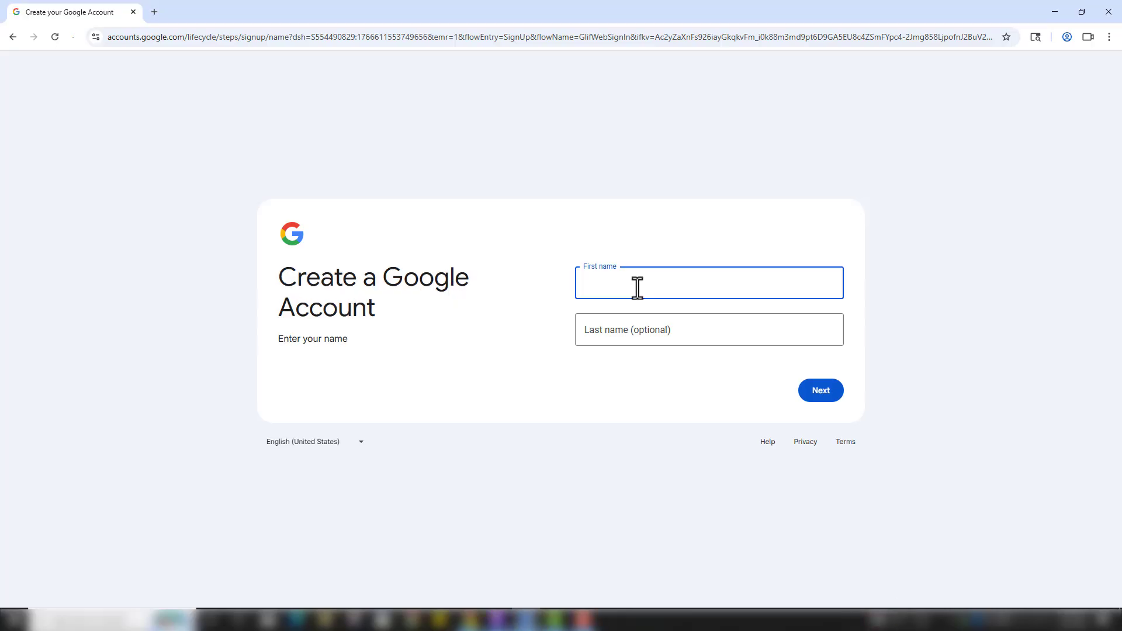
pyautogui.click(631, 330)
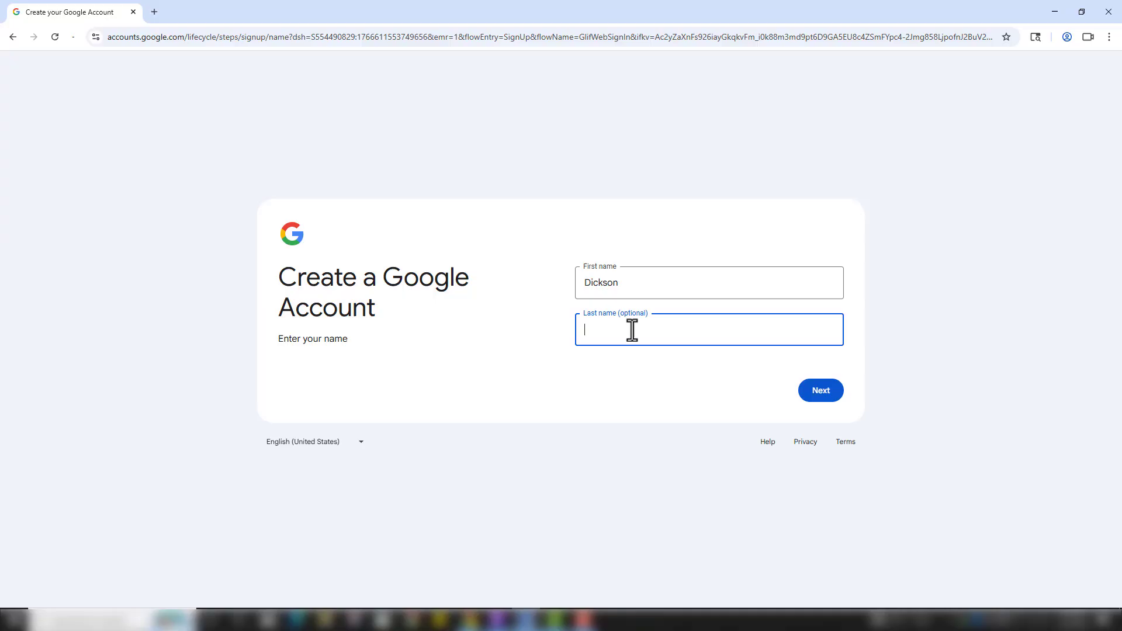
pyautogui.click(821, 391)
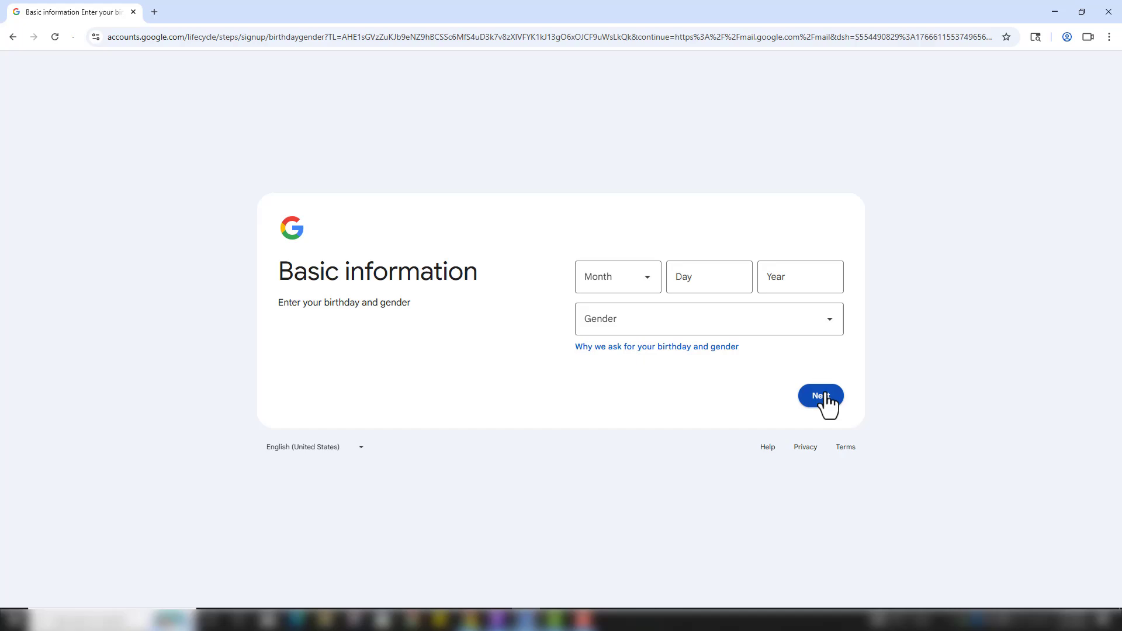
pyautogui.click(645, 279)
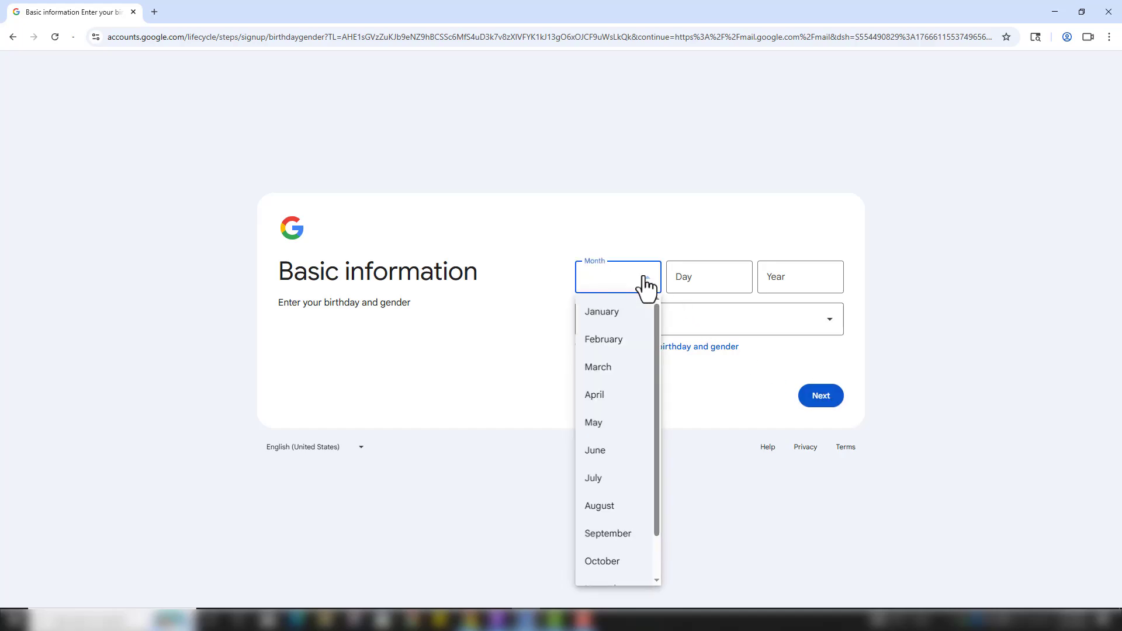
pyautogui.click(610, 368)
pyautogui.click(690, 277)
pyautogui.write('1')
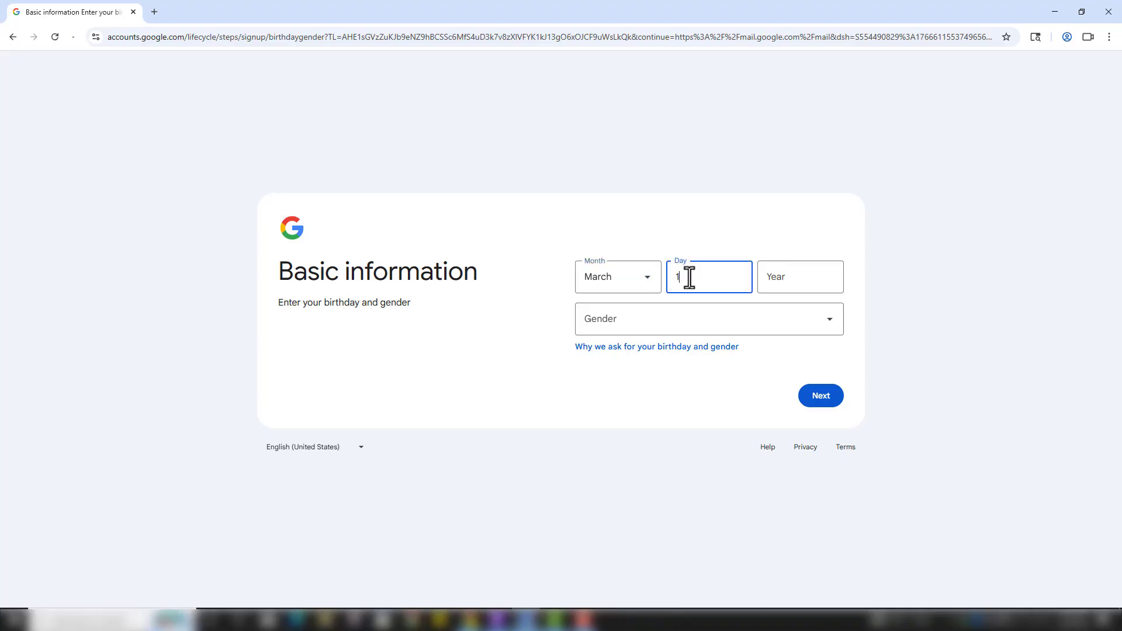
pyautogui.click(777, 278)
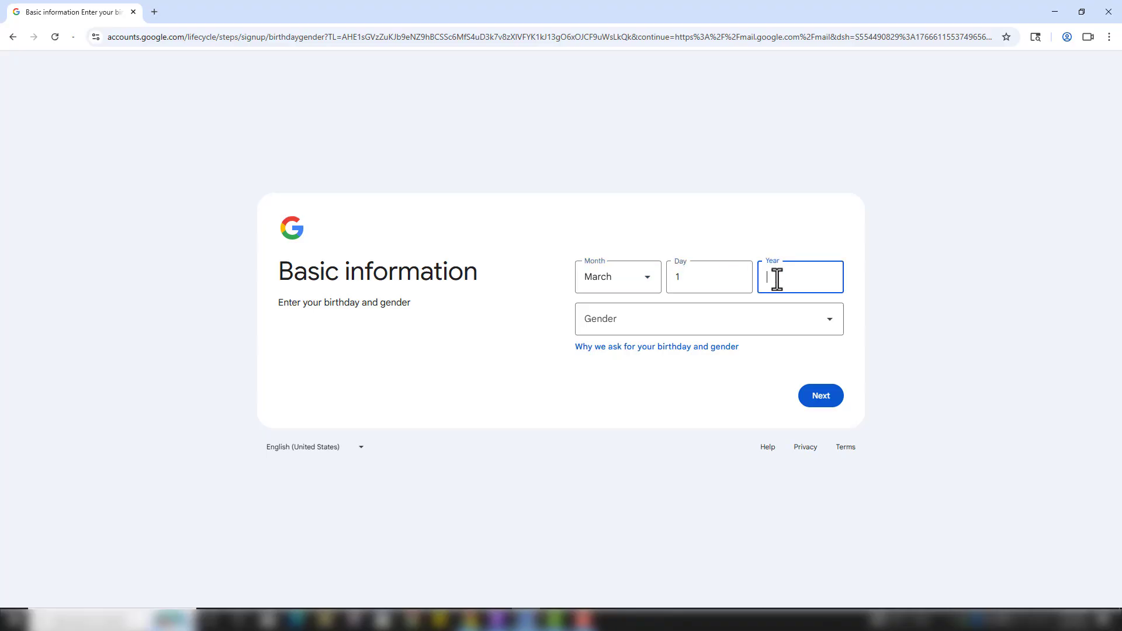
pyautogui.write('2002')
pyautogui.click(894, 355)
pyautogui.click(829, 325)
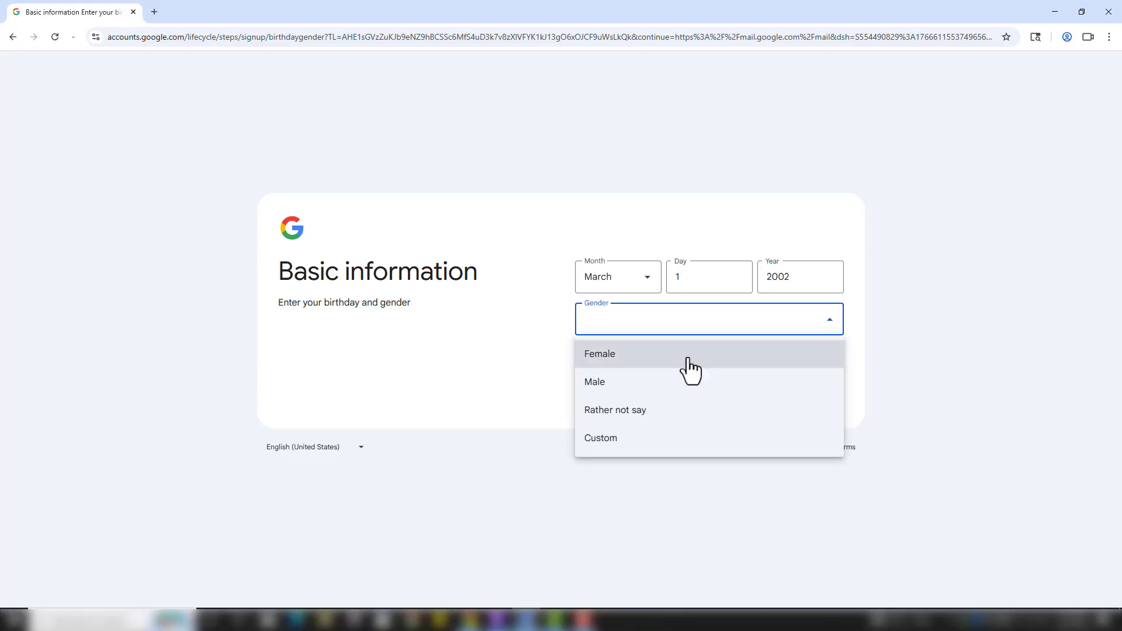
pyautogui.click(600, 362)
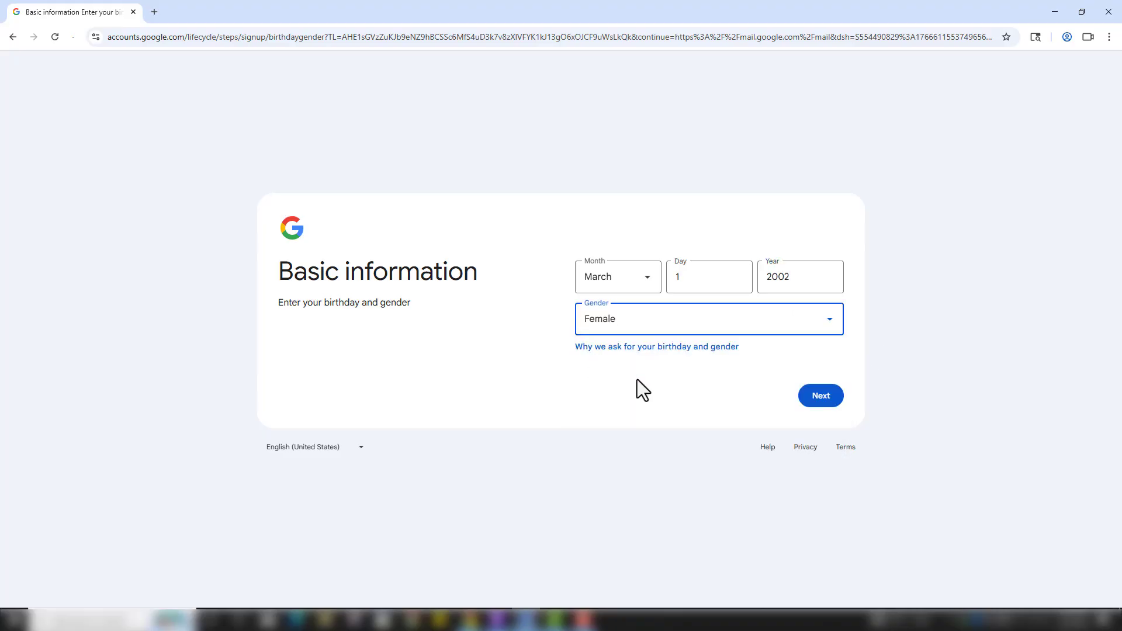
pyautogui.click(822, 399)
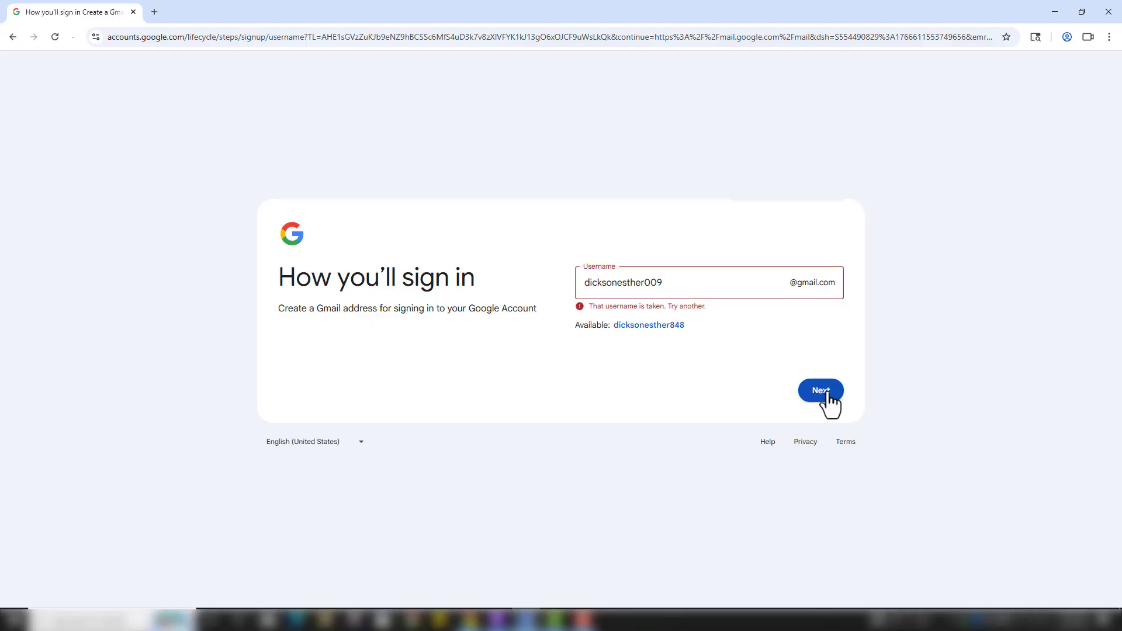
# - Take the suggested available Gmail username and confirm it
pyautogui.click(667, 325)
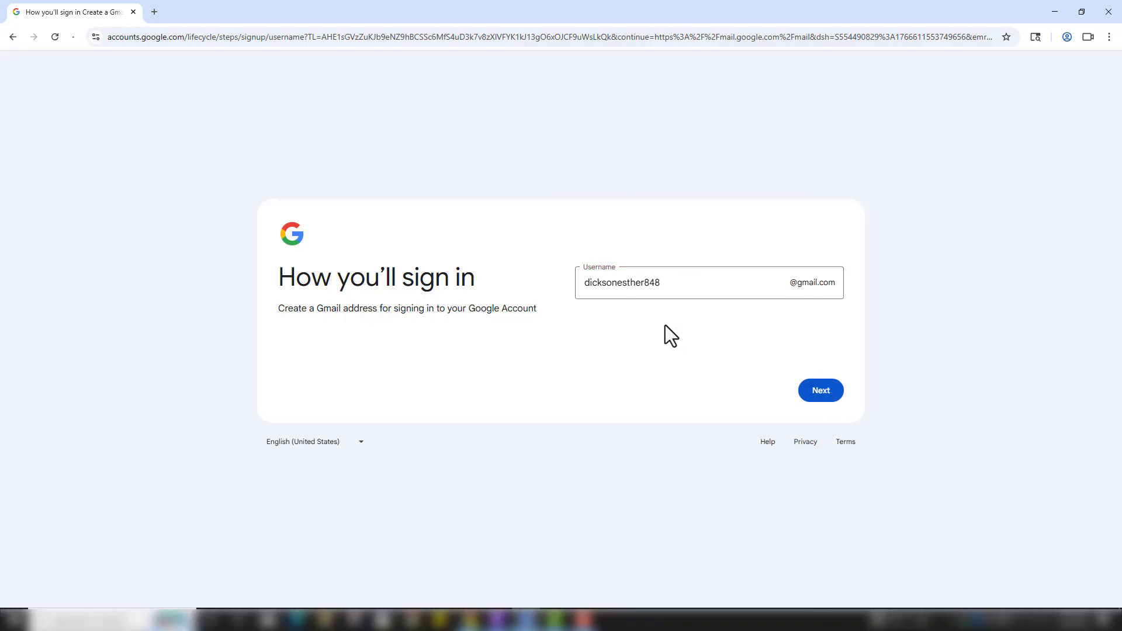
pyautogui.click(826, 397)
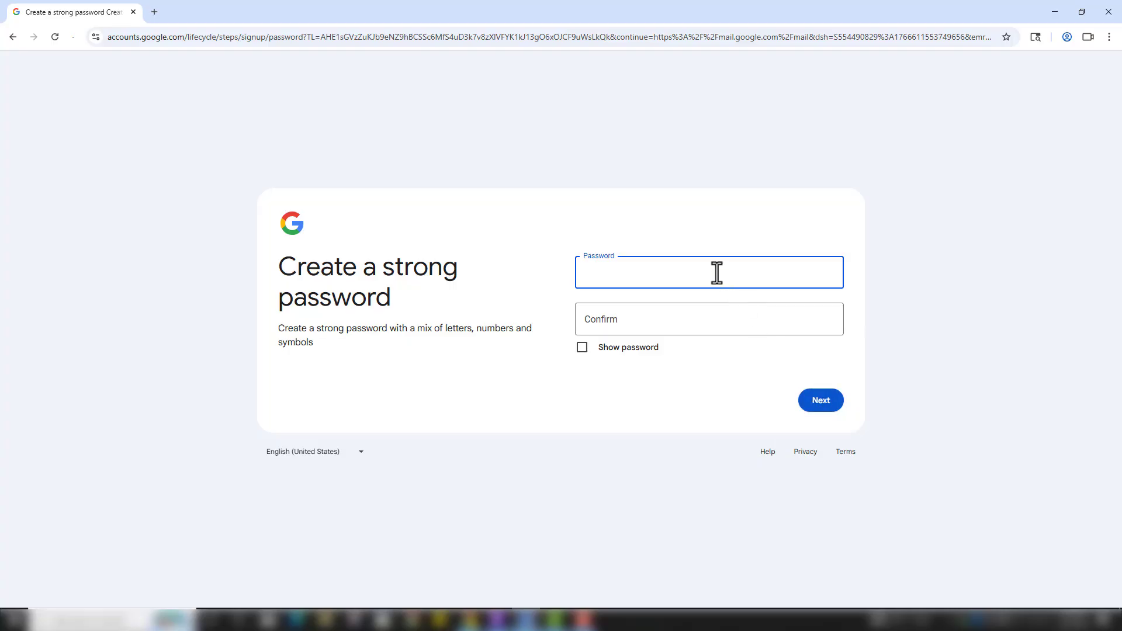
# - Enter the same password in Password and Confirm, checking it with Show password, and continue
pyautogui.click(899, 619)
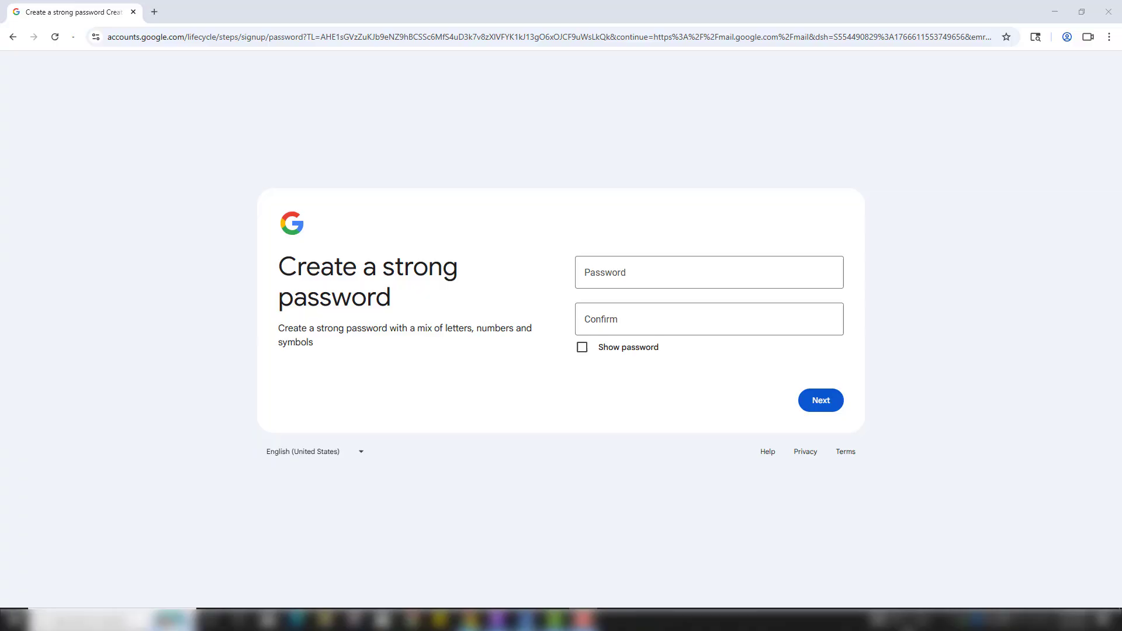
pyautogui.click(667, 274)
pyautogui.write('a')
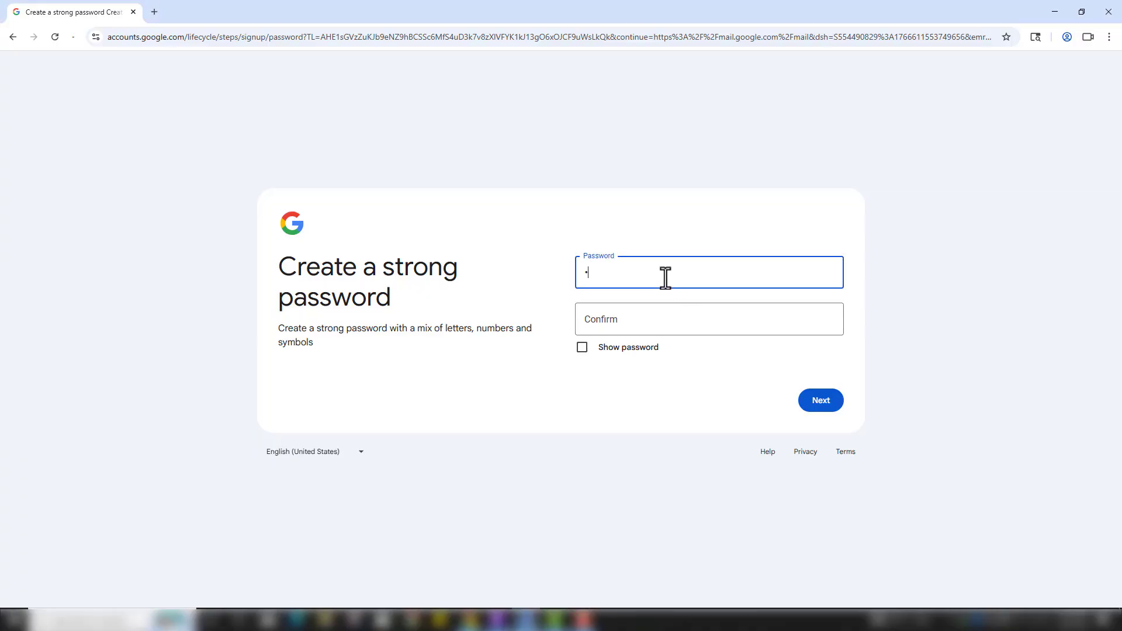
pyautogui.write('aaa')
pyautogui.write('aaaaaaaaaa')
pyautogui.write('aaa')
pyautogui.hotkey('ctrl', 'a')
pyautogui.click(675, 317)
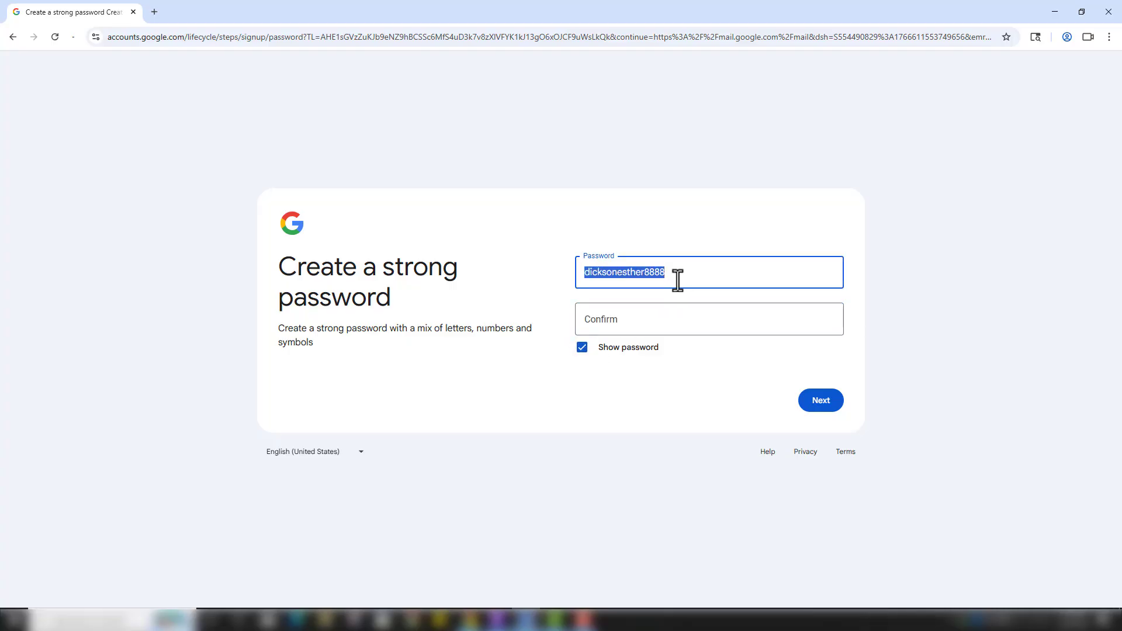
pyautogui.hotkey('ctrl', 'v')
pyautogui.click(582, 347)
pyautogui.click(820, 400)
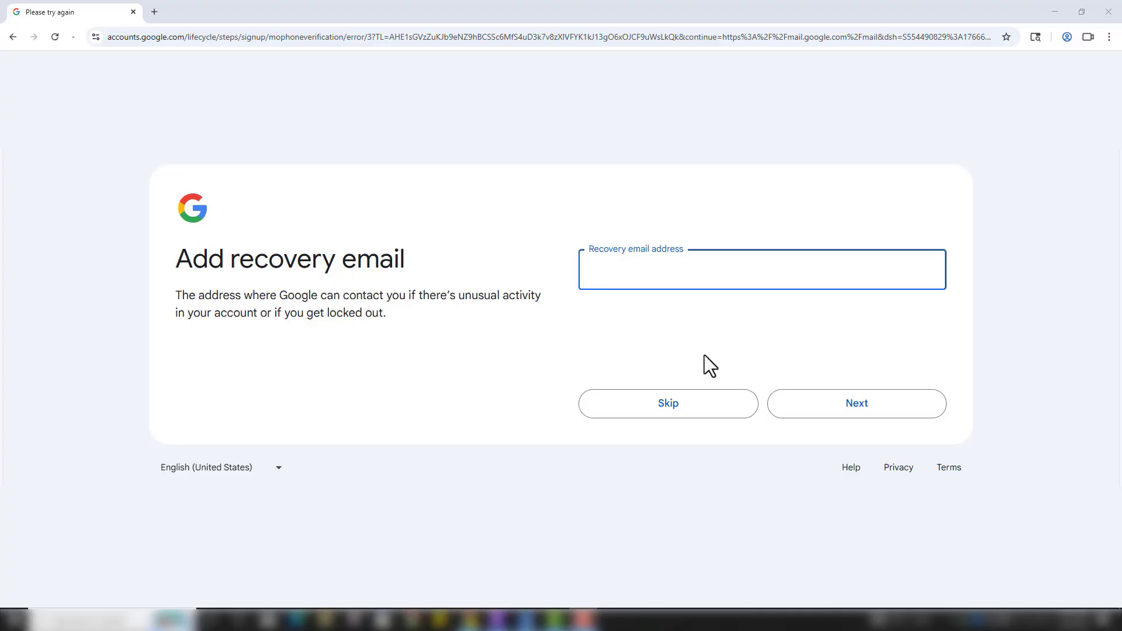
# - Skip the Add recovery email page
pyautogui.click(668, 406)
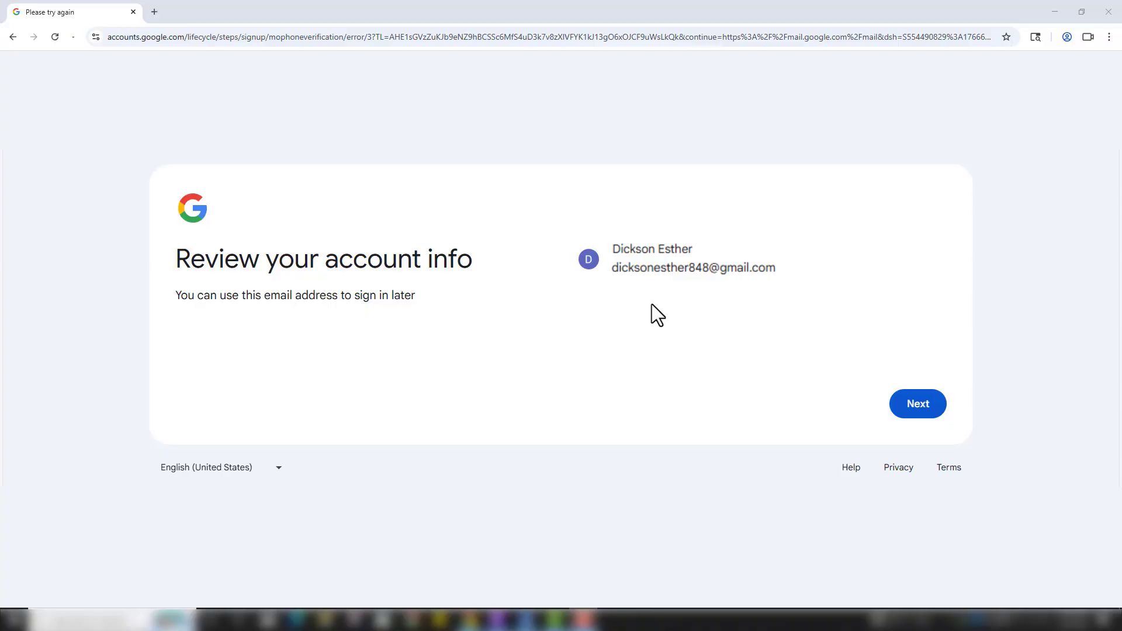
# - Pass the review page, expand More options, and accept the privacy terms with I agree
pyautogui.click(918, 401)
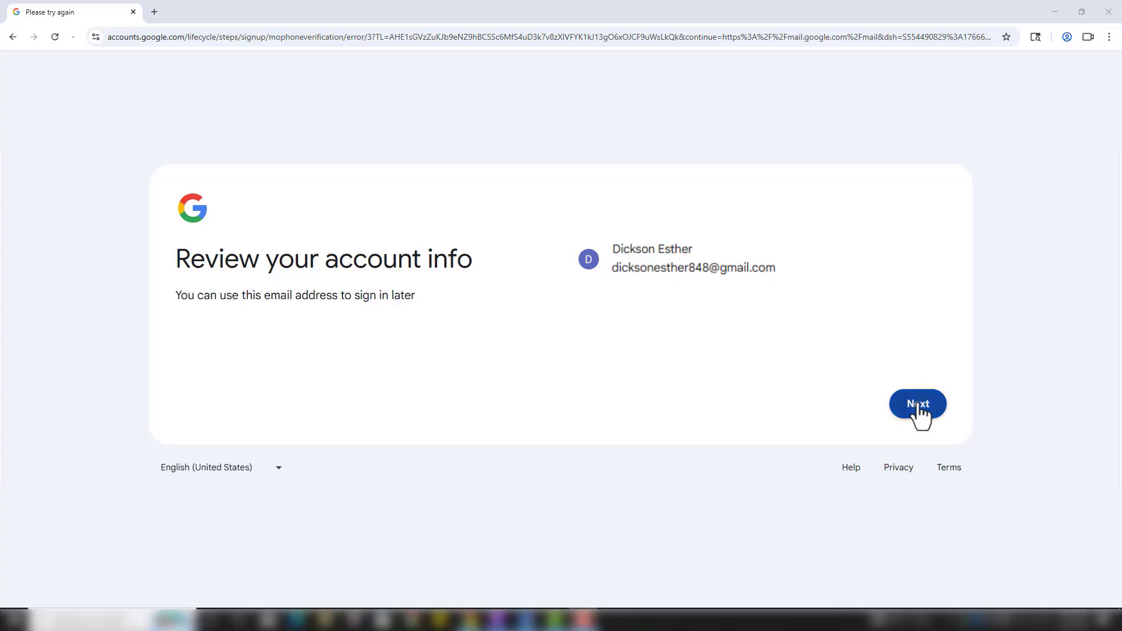
pyautogui.scroll(-5, 883, 298)
pyautogui.scroll(-5, 882, 297)
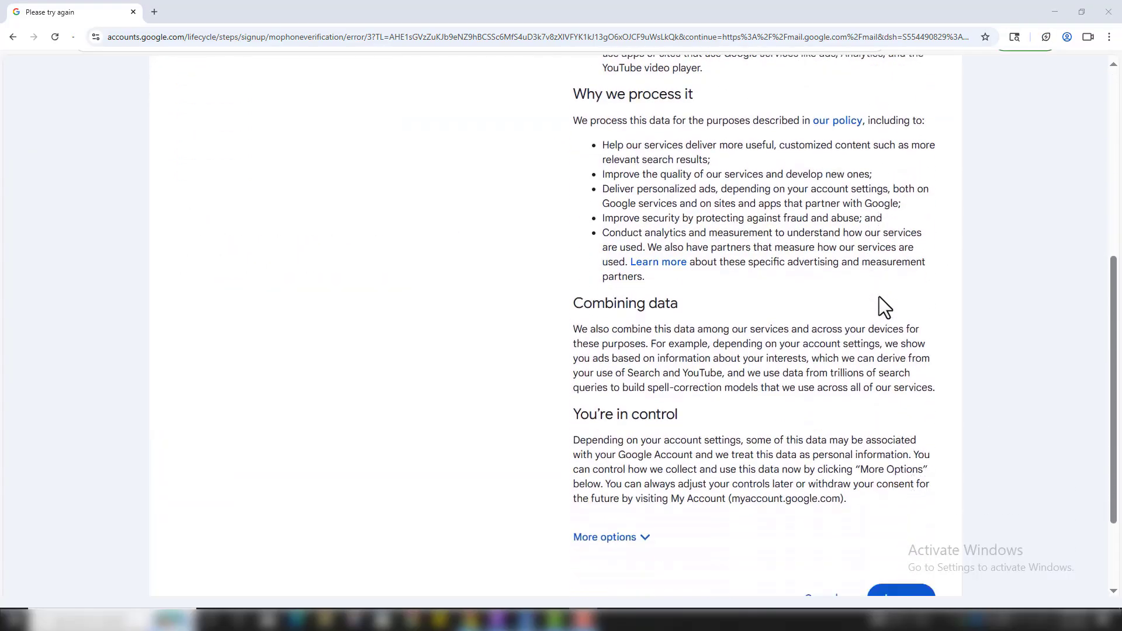
pyautogui.scroll(-3, 883, 298)
pyautogui.click(647, 421)
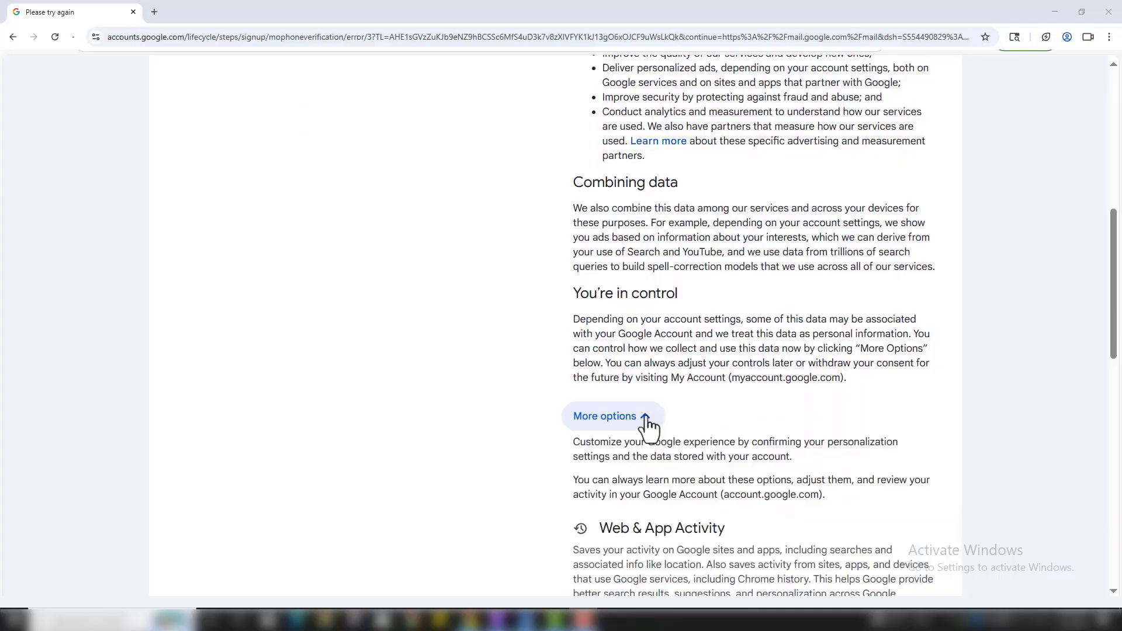
pyautogui.scroll(-3, 689, 359)
pyautogui.scroll(-5, 688, 350)
pyautogui.scroll(-3, 698, 341)
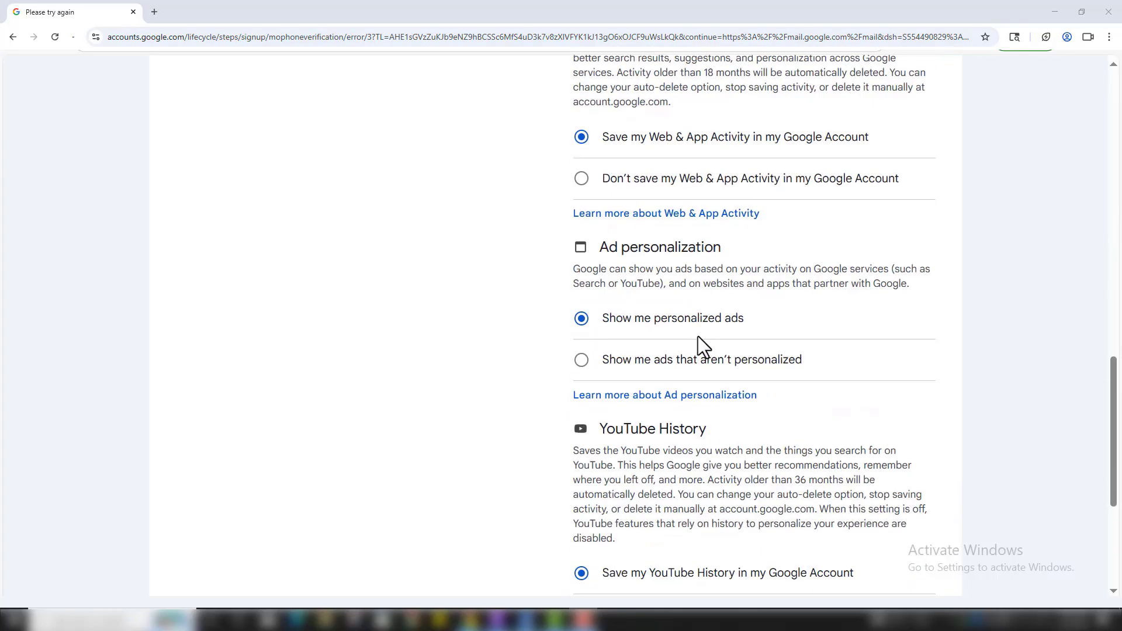
pyautogui.scroll(-3, 698, 335)
pyautogui.scroll(-3, 702, 382)
pyautogui.scroll(-2, 702, 381)
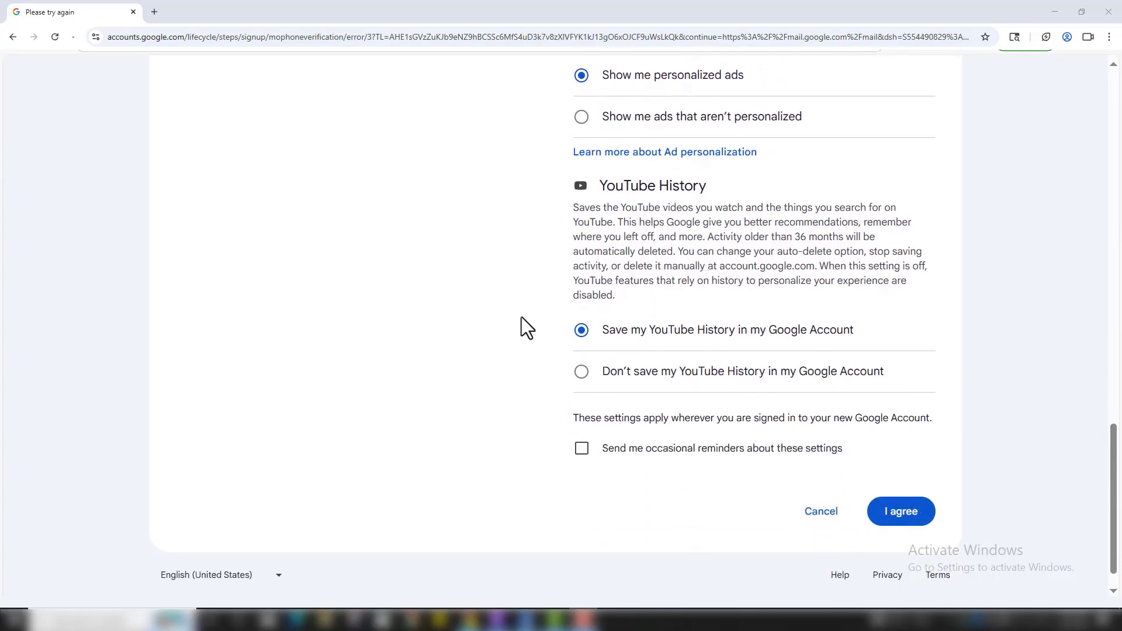
pyautogui.scroll(-1, 857, 405)
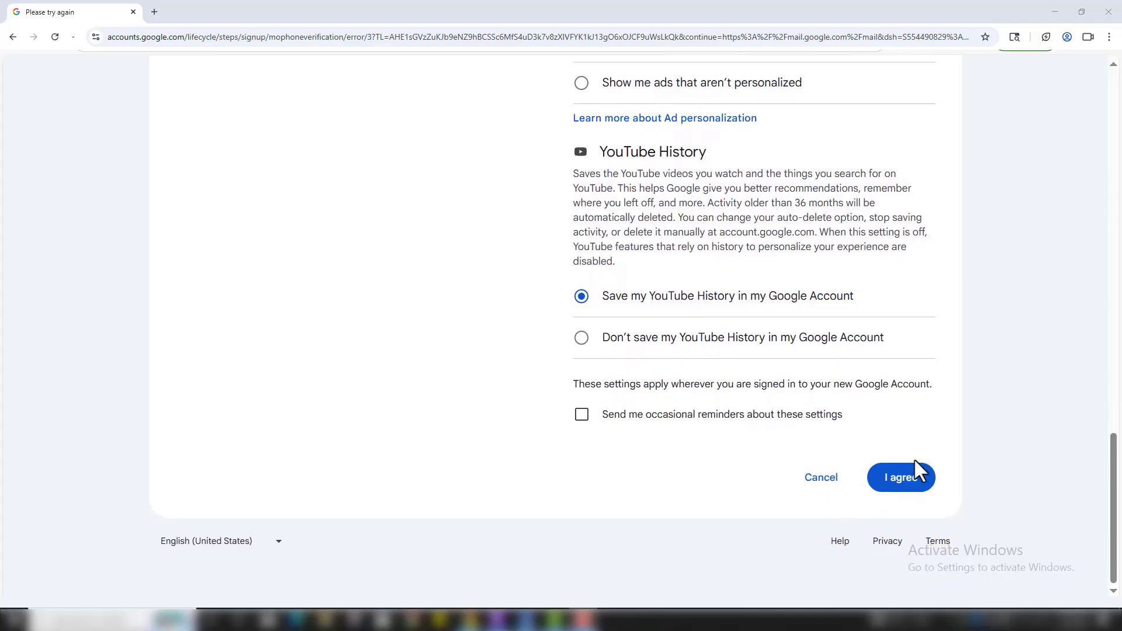
pyautogui.click(907, 478)
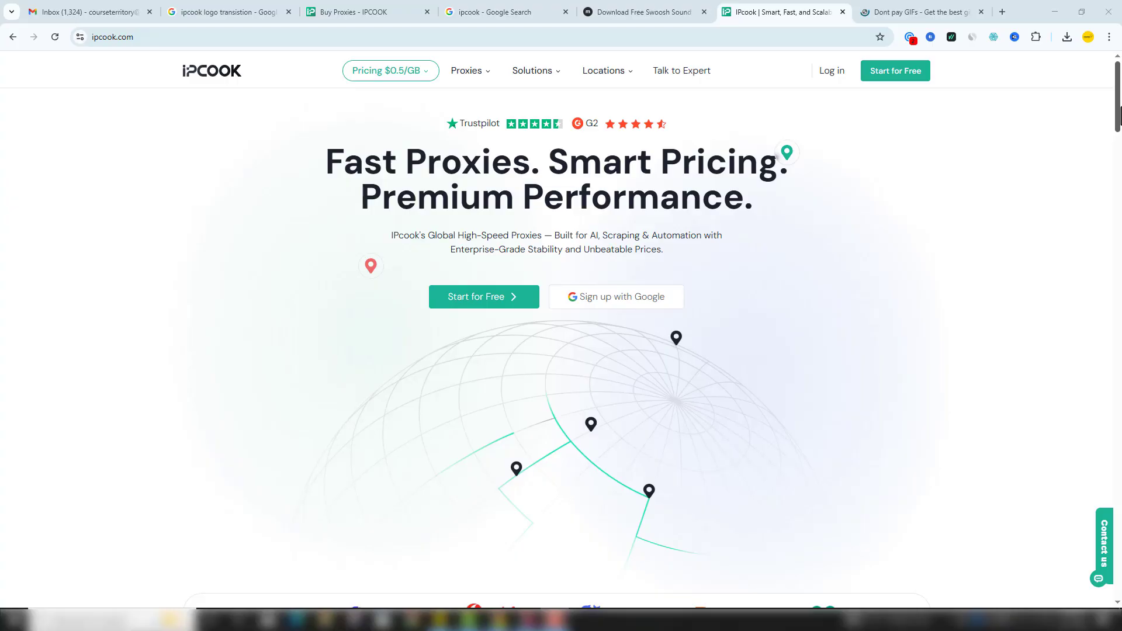
pyautogui.scroll(-3, 561, 351)
pyautogui.scroll(-3, 562, 352)
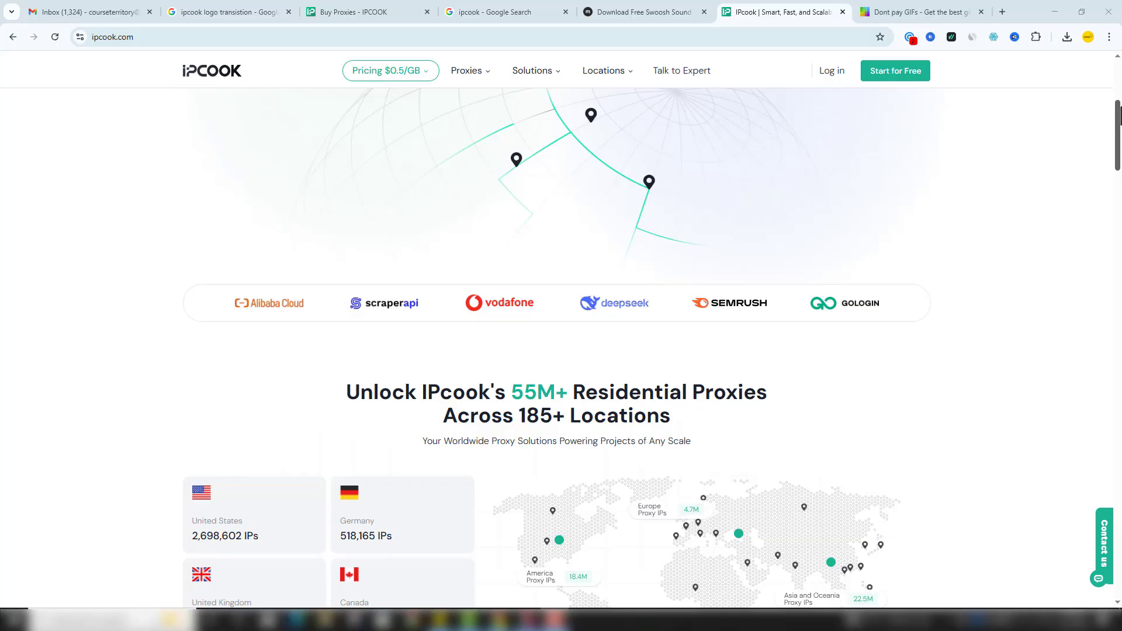
pyautogui.scroll(-1, 561, 350)
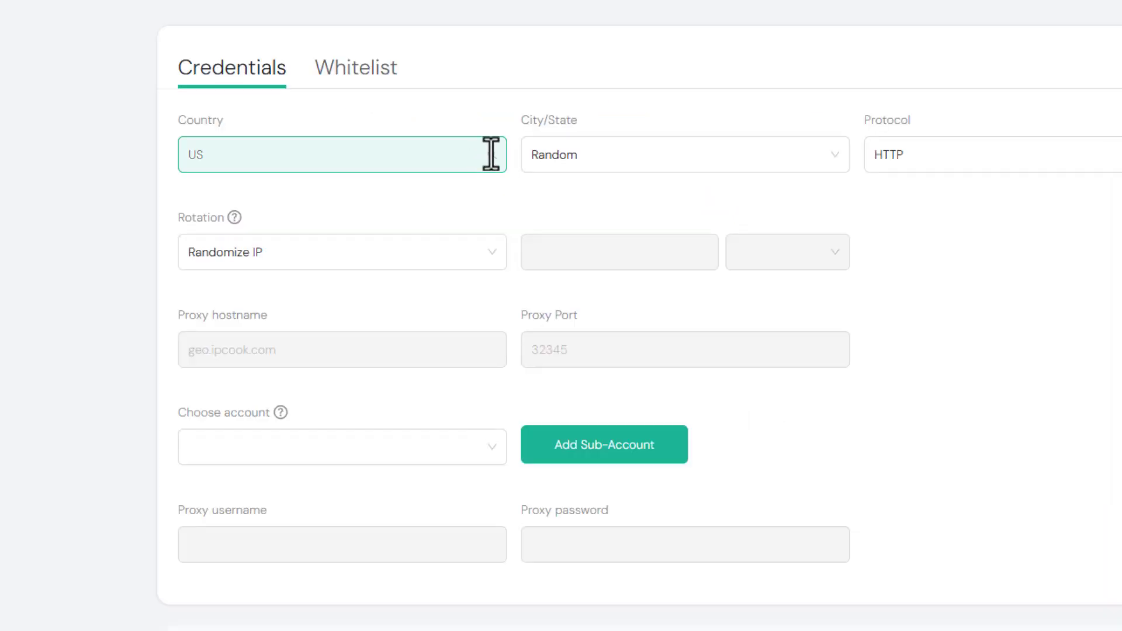
# - Keep United States as the proxy country and open the state and city list
pyautogui.click(494, 154)
pyautogui.moveTo(500, 201); pyautogui.dragTo(501, 394)
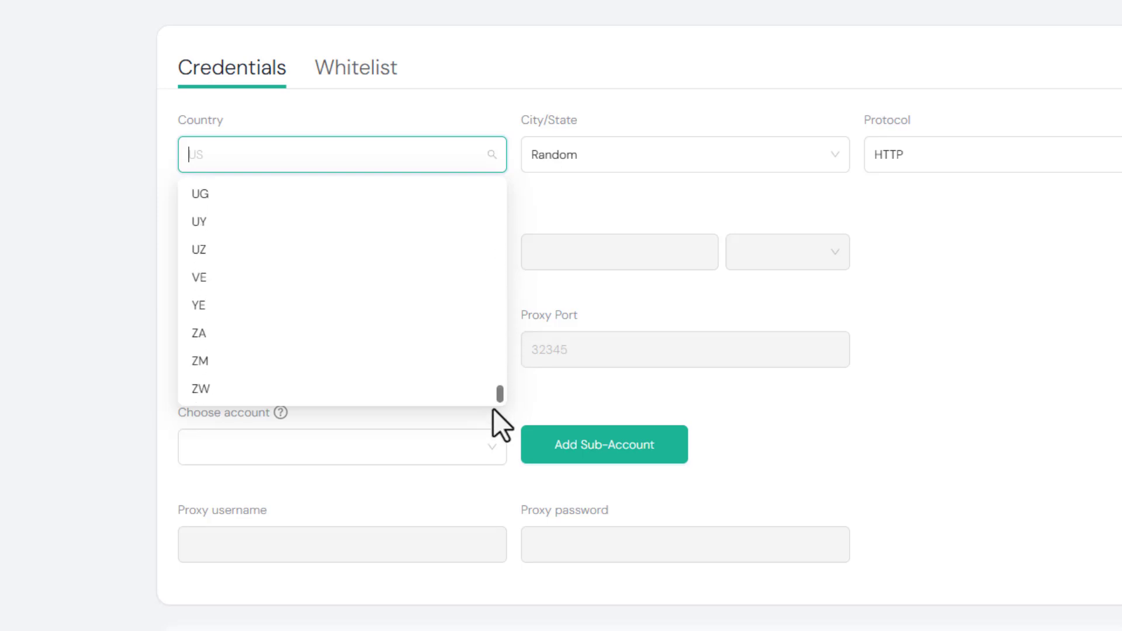
pyautogui.scroll(2, 493, 403)
pyautogui.click(755, 154)
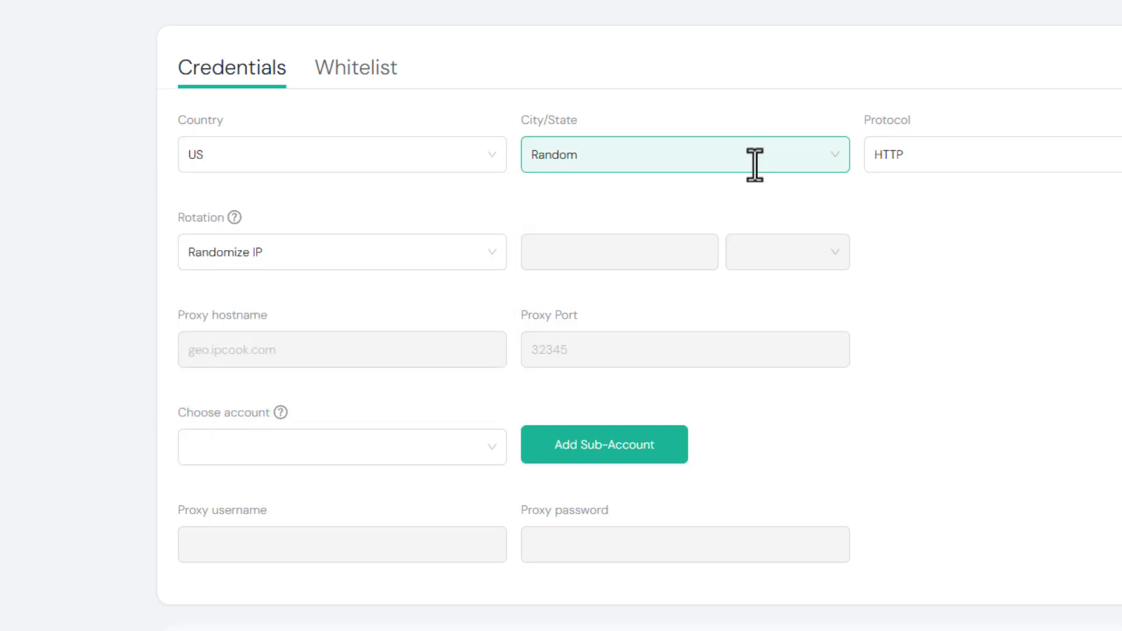
pyautogui.click(755, 155)
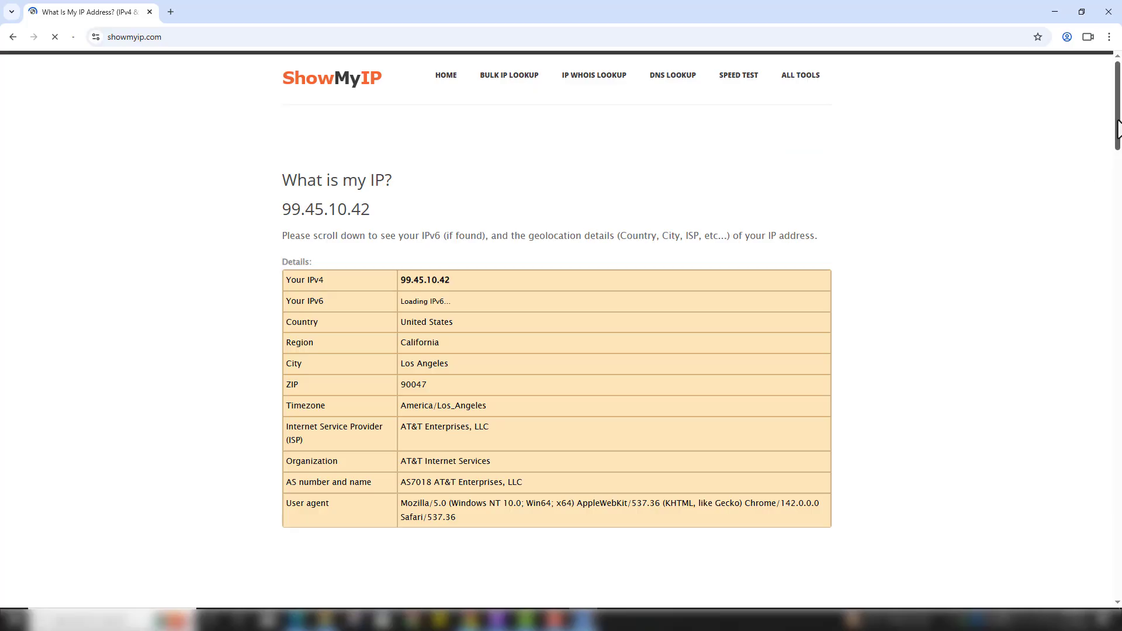
pyautogui.scroll(-2, 561, 351)
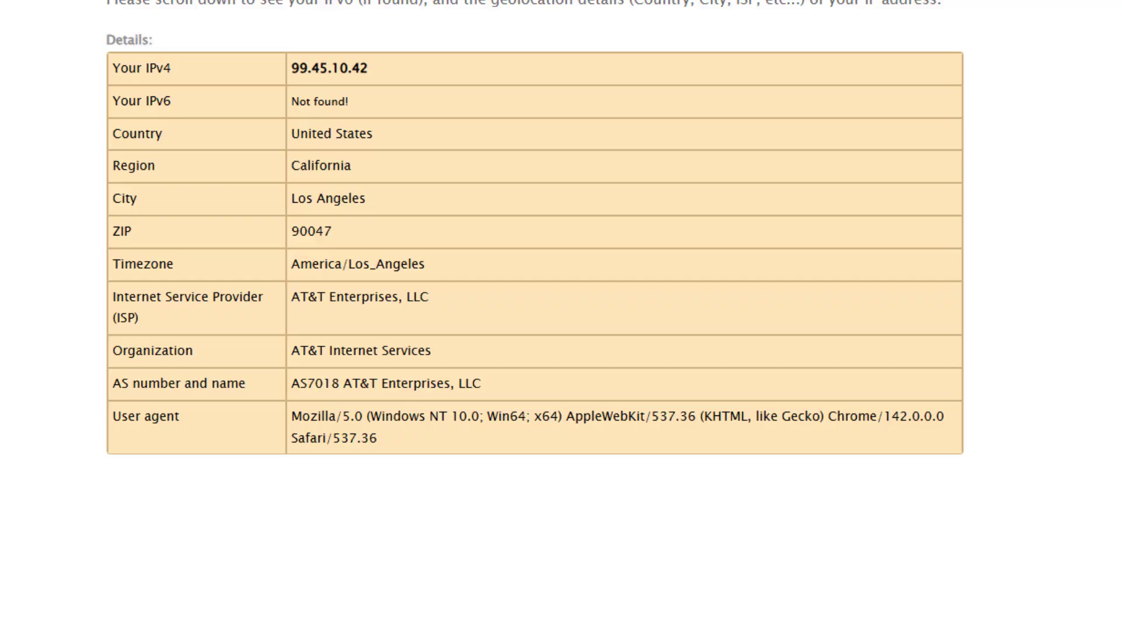
pyautogui.moveTo(377, 100); pyautogui.dragTo(281, 114)
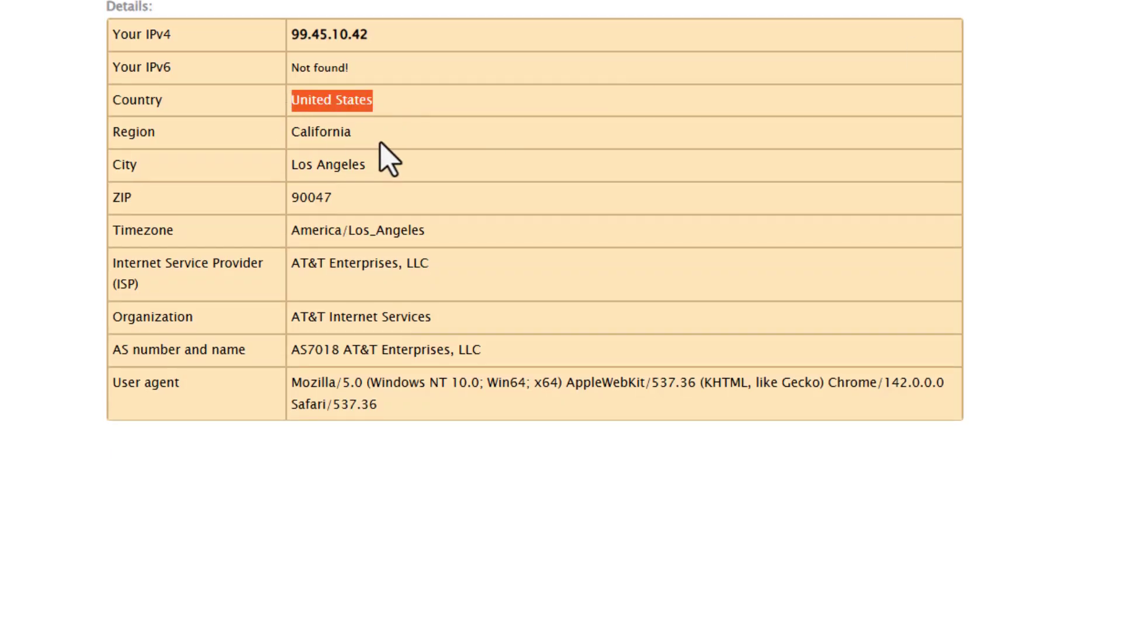
pyautogui.moveTo(356, 132); pyautogui.dragTo(289, 136)
pyautogui.moveTo(368, 165); pyautogui.dragTo(290, 169)
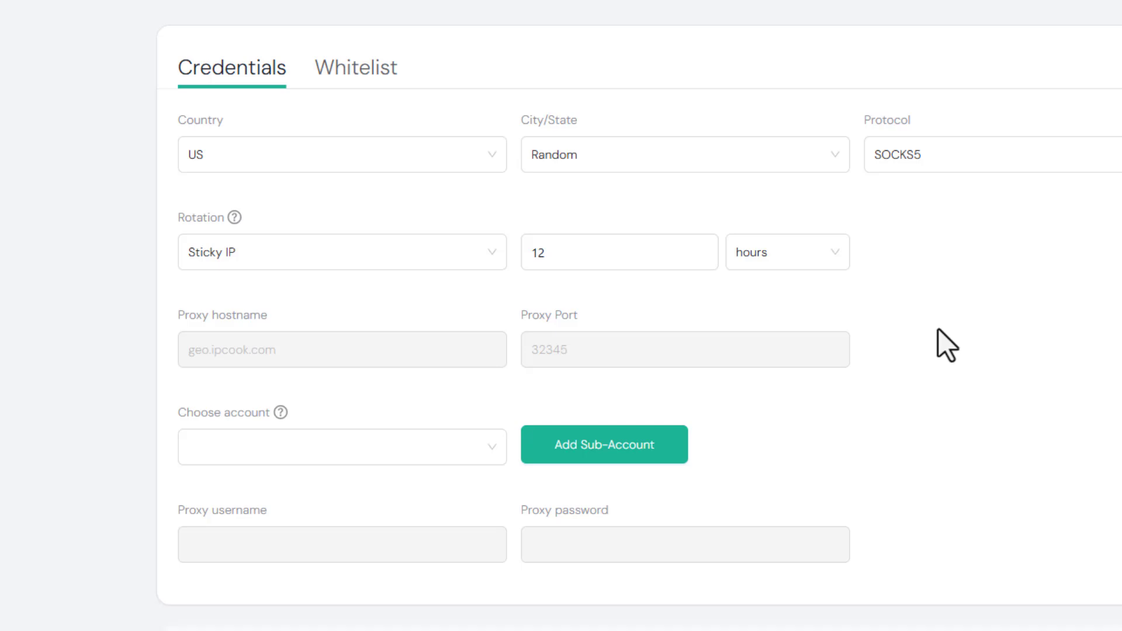
# - Switch the US SOCKS5 proxy's rotation from sticky 12-hour to Randomize IP
pyautogui.click(432, 259)
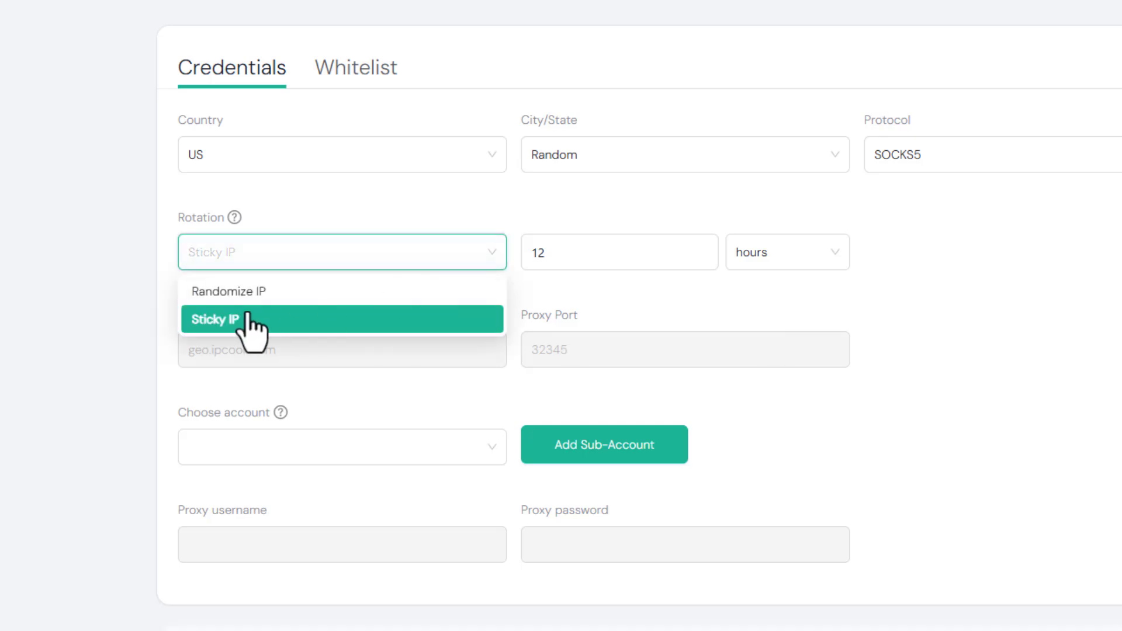
pyautogui.click(224, 295)
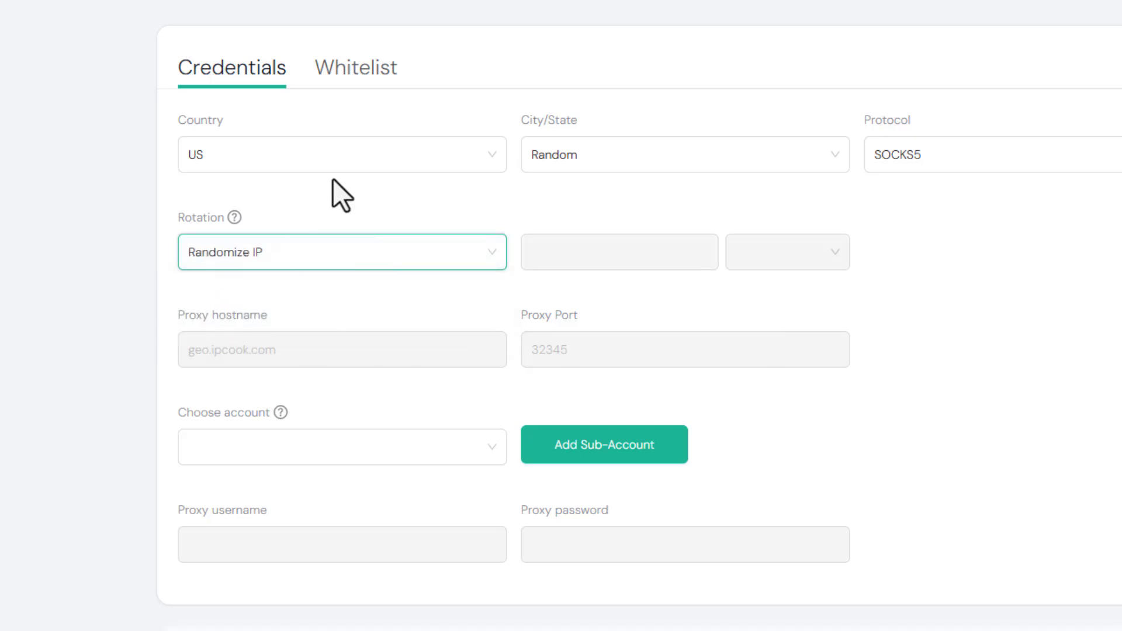
pyautogui.click(965, 379)
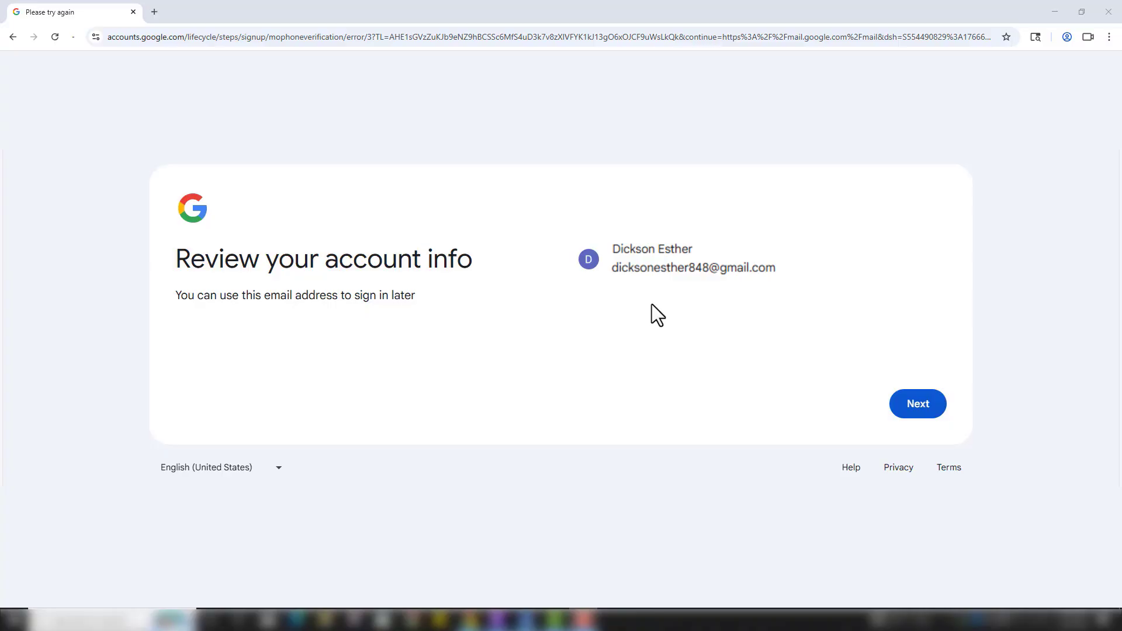
# - Accept the account review and expand the privacy terms' personalization options
pyautogui.click(918, 401)
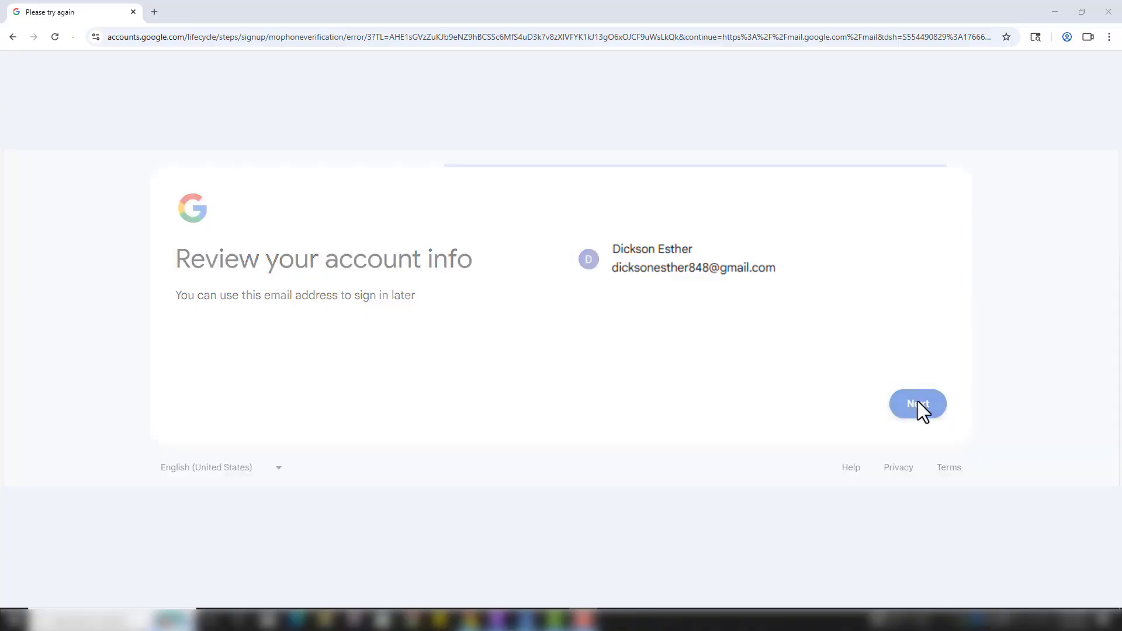
pyautogui.scroll(-5, 882, 298)
pyautogui.scroll(-5, 882, 298)
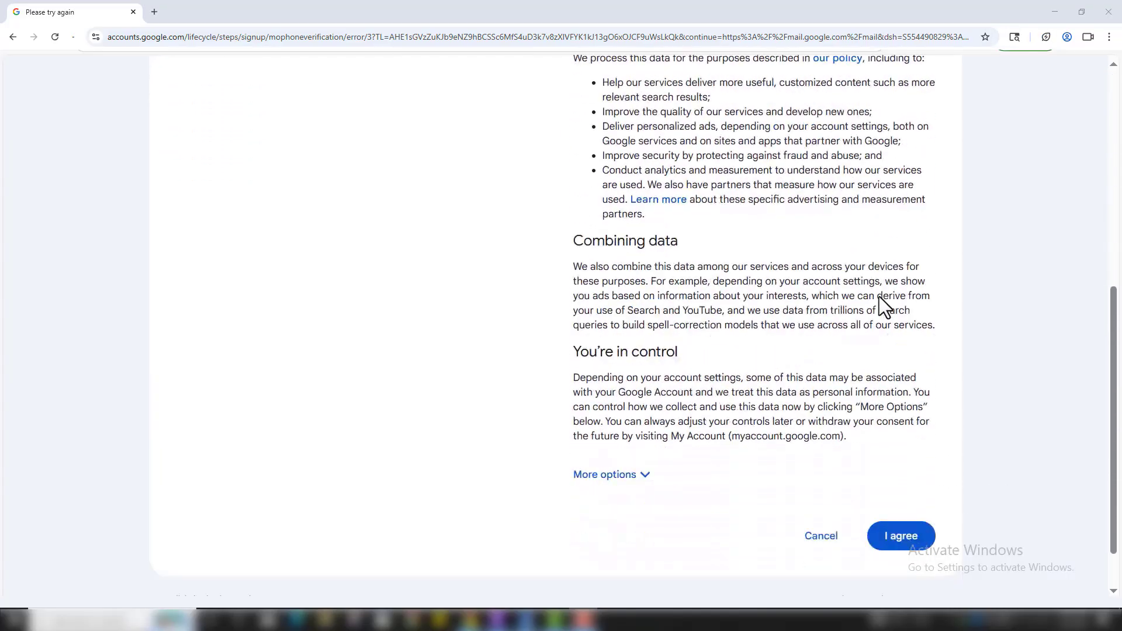
pyautogui.scroll(-2, 881, 296)
pyautogui.click(644, 418)
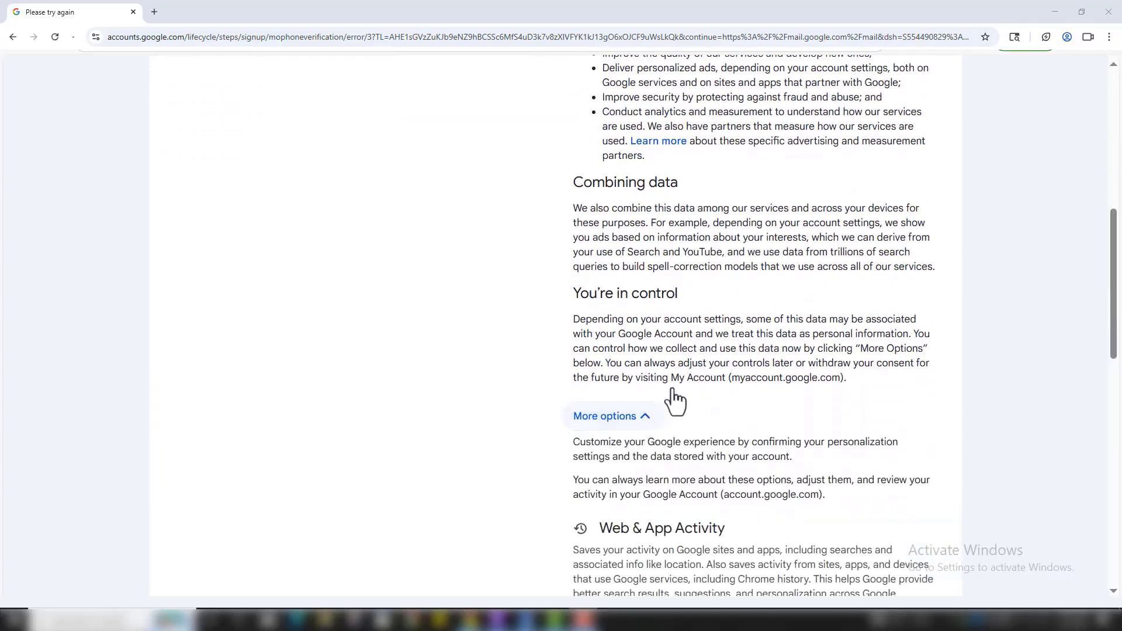
pyautogui.scroll(-3, 675, 395)
pyautogui.scroll(-3, 698, 341)
pyautogui.scroll(-2, 697, 342)
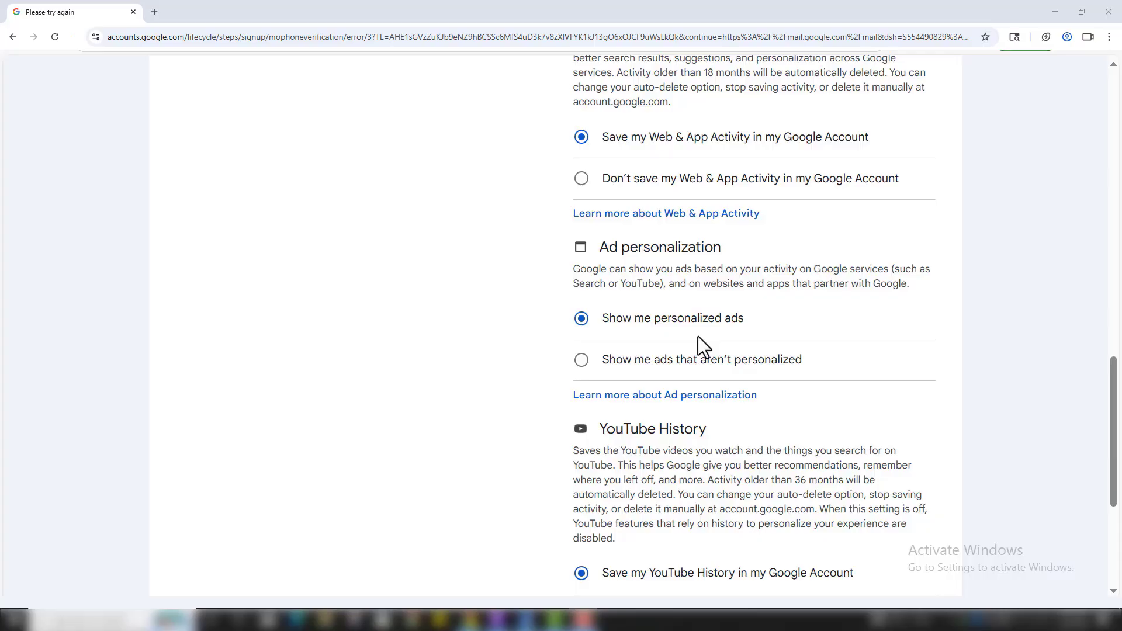
pyautogui.scroll(-2, 701, 332)
pyautogui.scroll(-3, 700, 332)
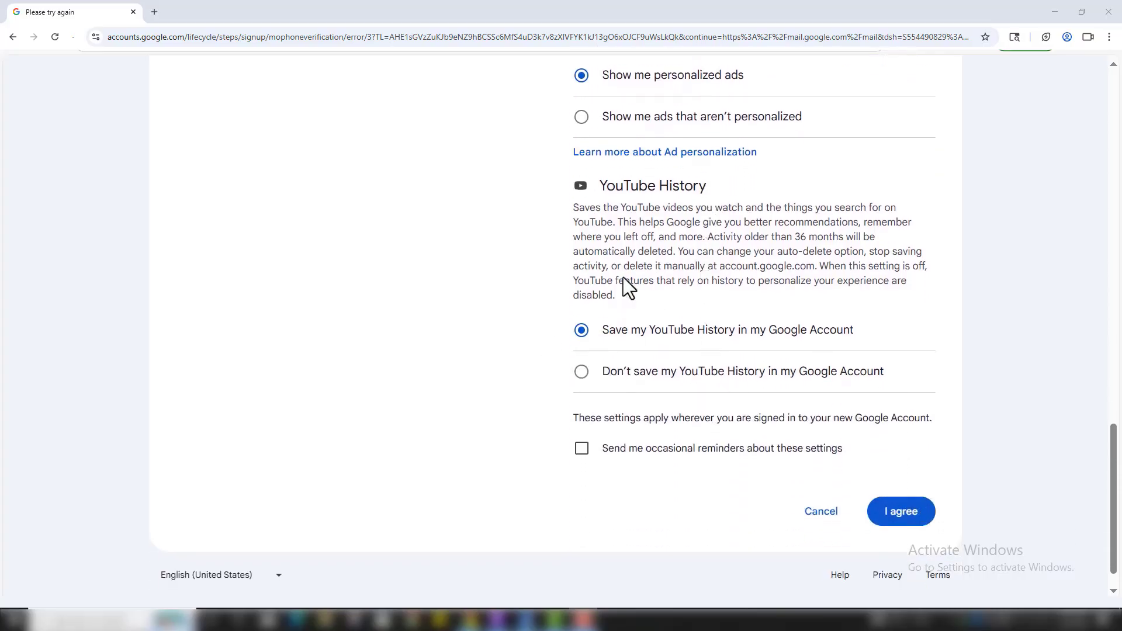